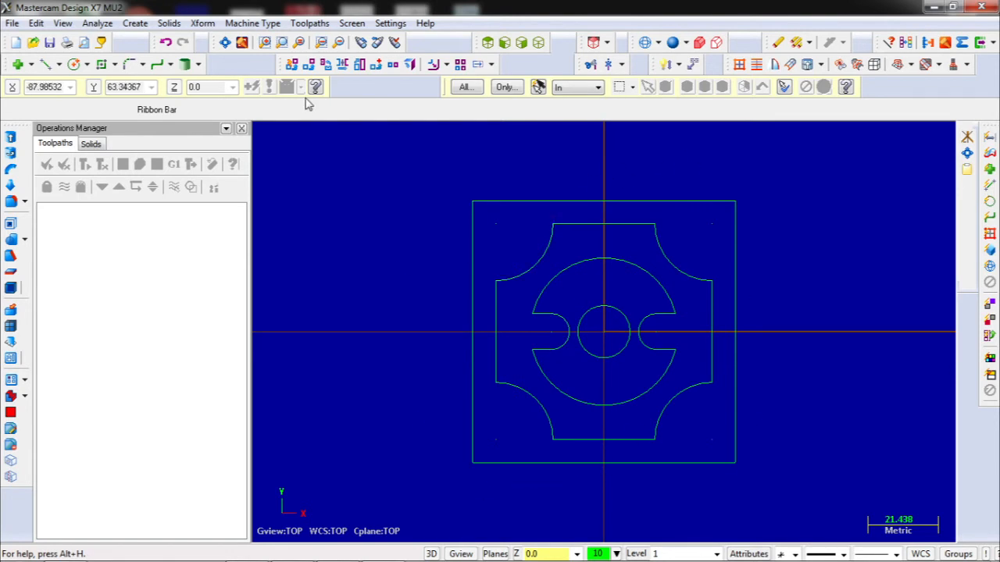
# Open the mill machine list manager and remove the MILL 3 - AXIS VMC MM.MMD-7 definition from the menu items.
pyautogui.click(255, 27)
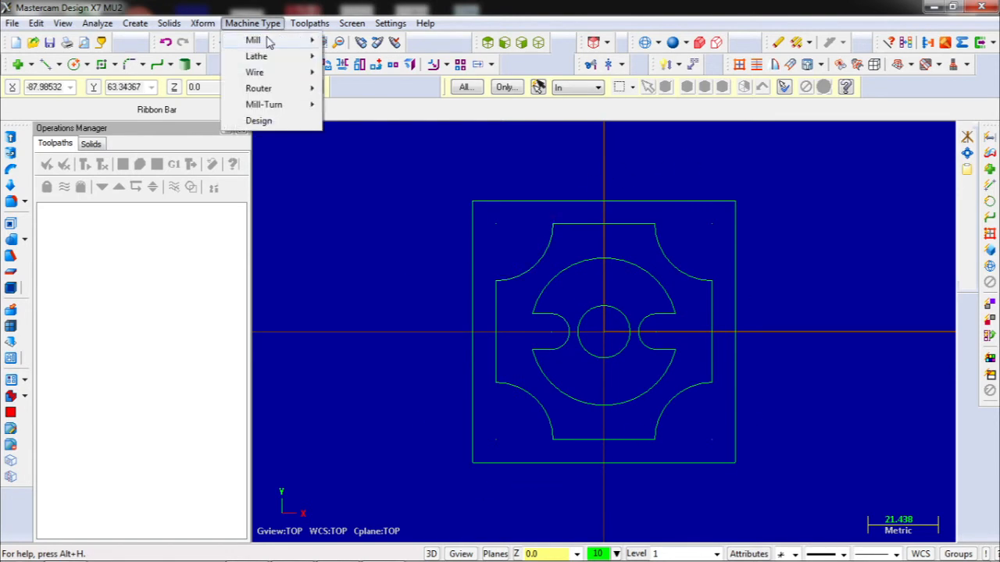
pyautogui.moveTo(270, 40)
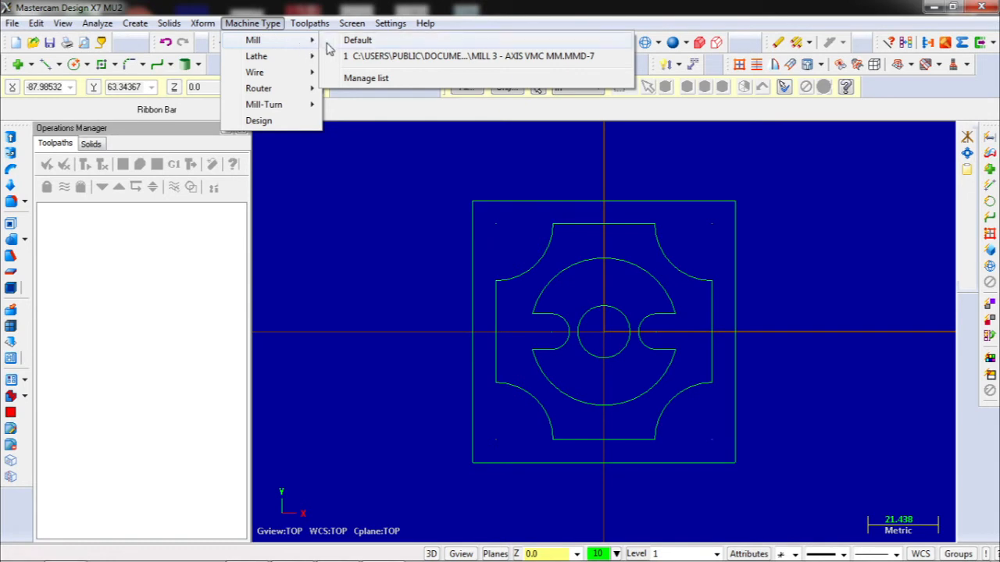
pyautogui.click(367, 78)
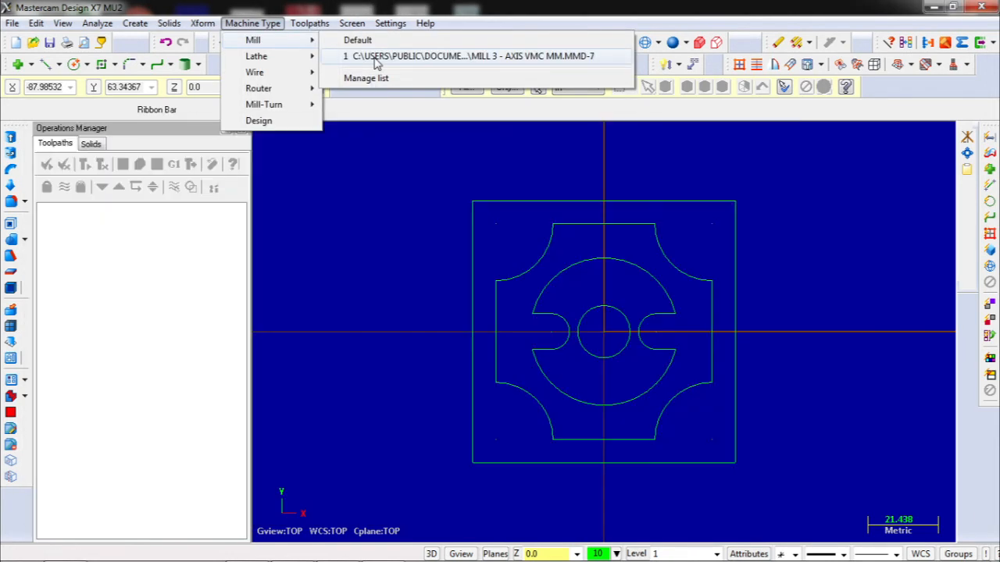
pyautogui.press('Escape')
pyautogui.click(366, 78)
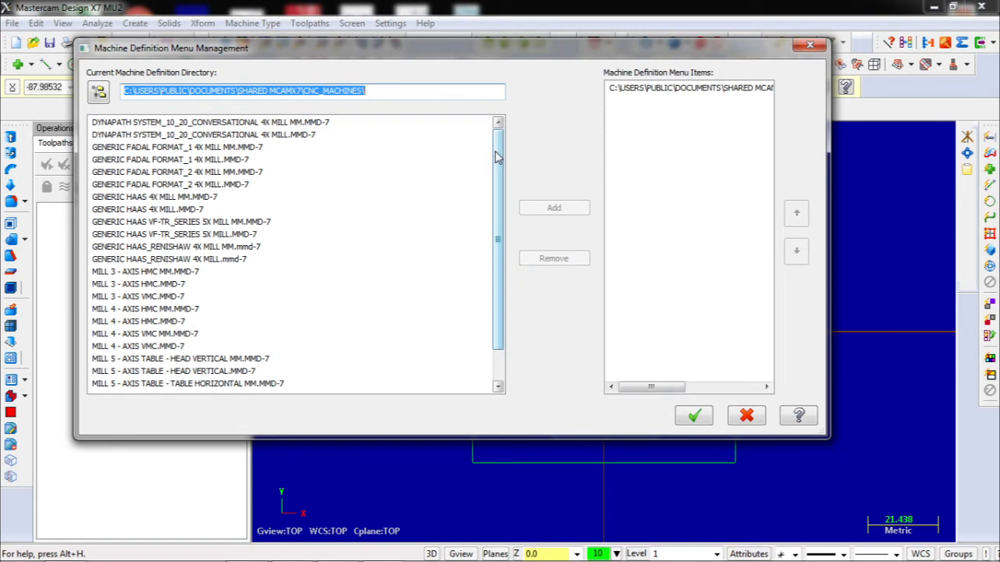
pyautogui.moveTo(500, 157); pyautogui.dragTo(501, 179)
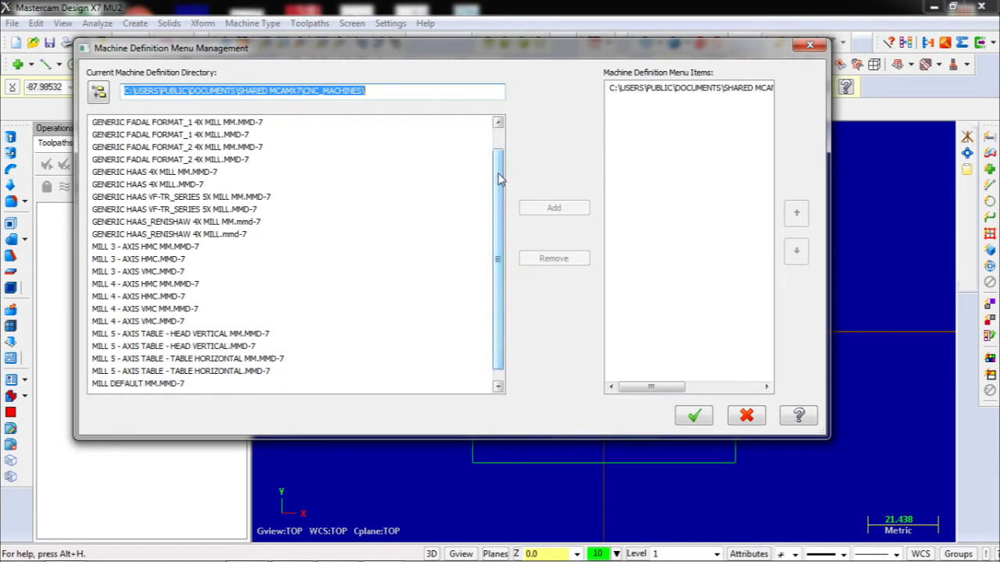
pyautogui.moveTo(501, 179); pyautogui.dragTo(501, 211)
pyautogui.scroll(1, 118, 225)
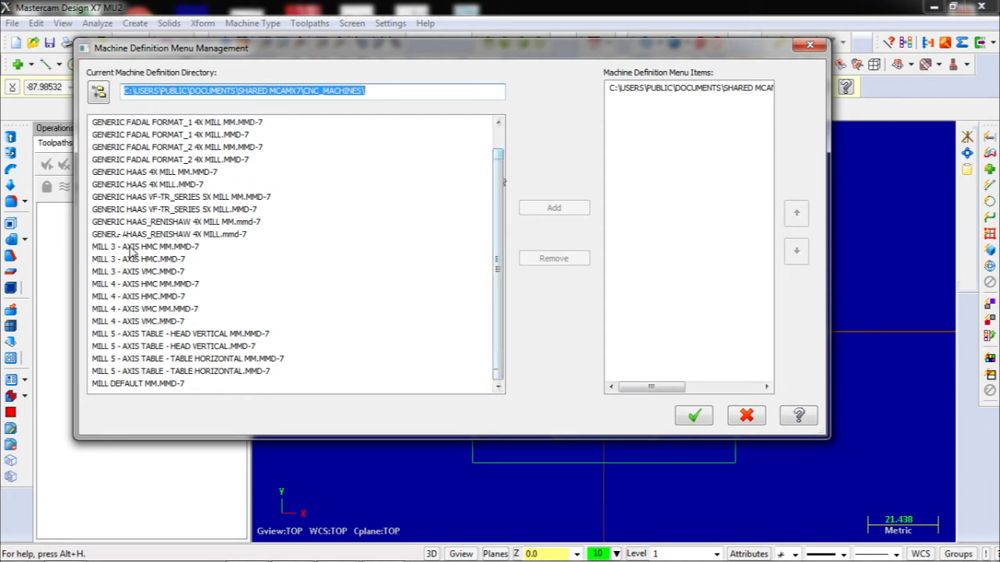
pyautogui.scroll(-1, 133, 265)
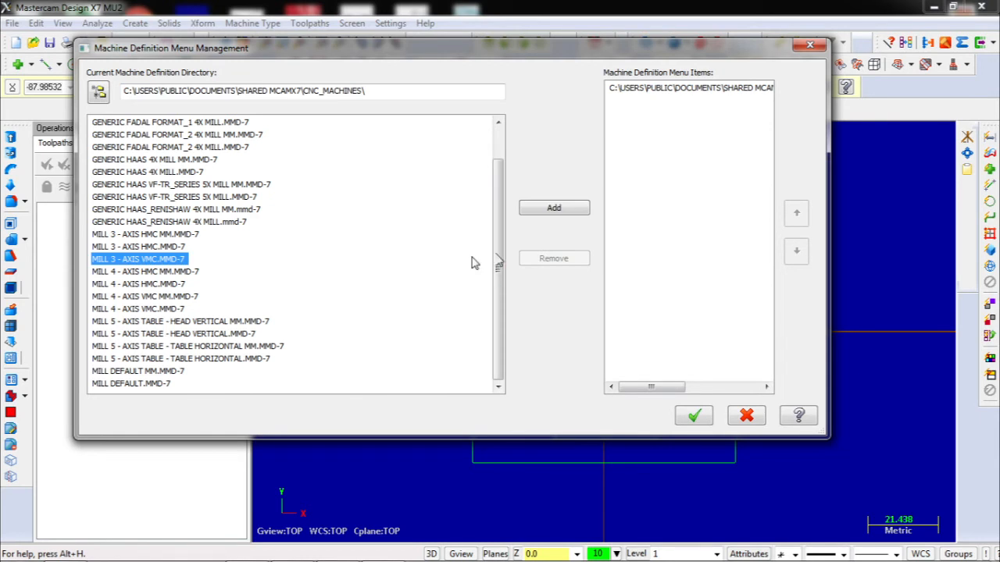
pyautogui.scroll(1, 472, 262)
pyautogui.click(556, 214)
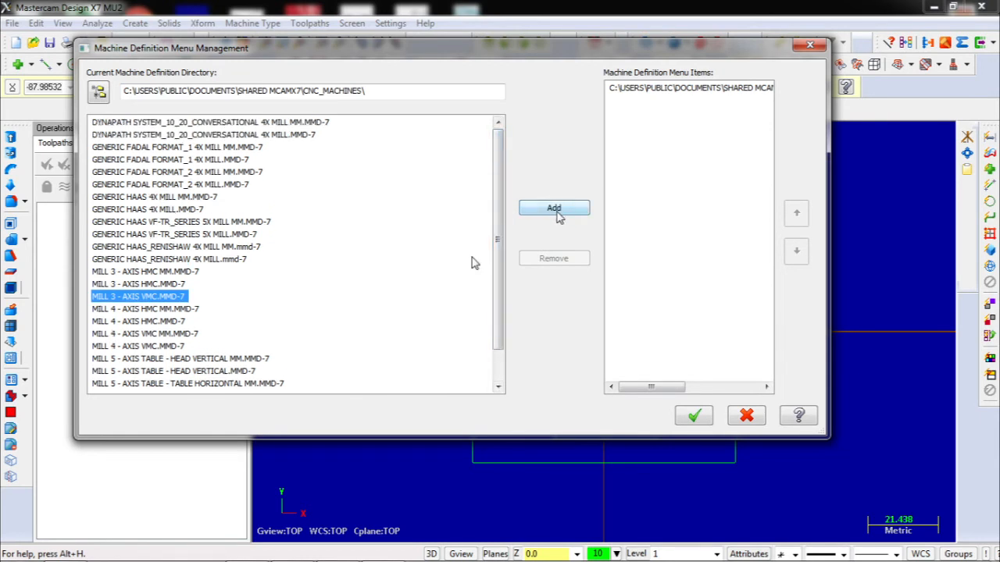
pyautogui.click(668, 88)
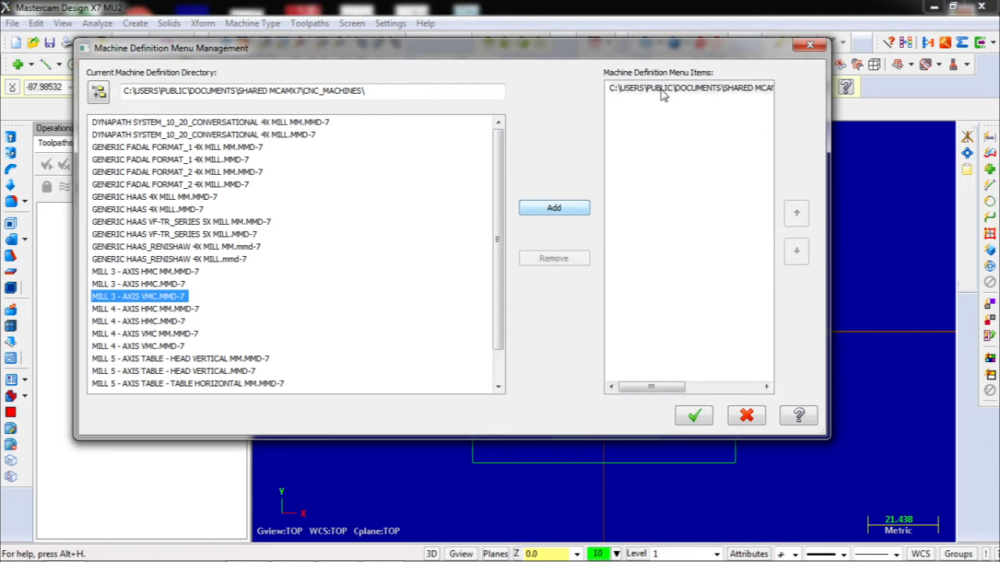
pyautogui.click(572, 264)
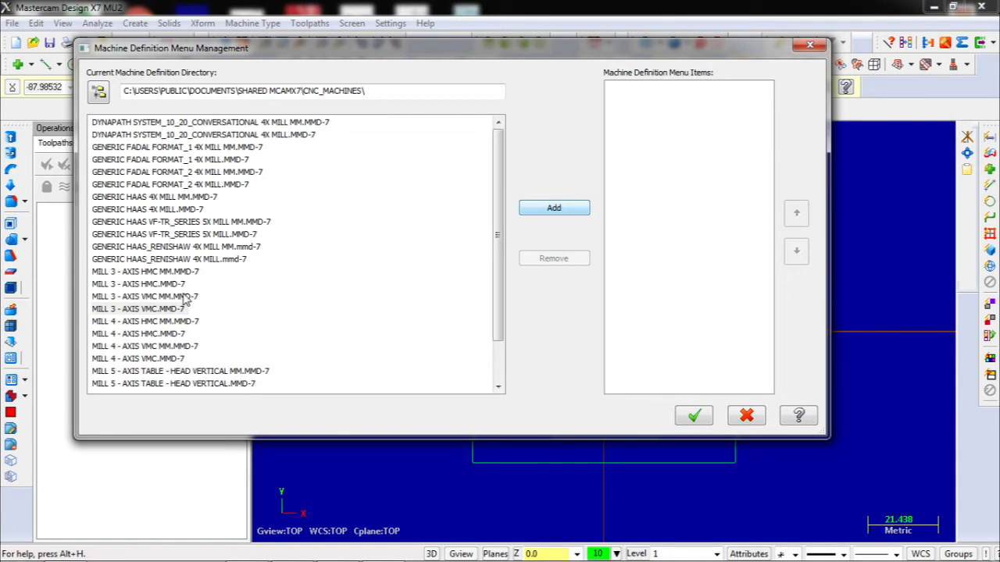
# Add MILL 3 - AXIS VMC MM.MMD-7 to the machine definition menu items and accept the list.
pyautogui.click(179, 297)
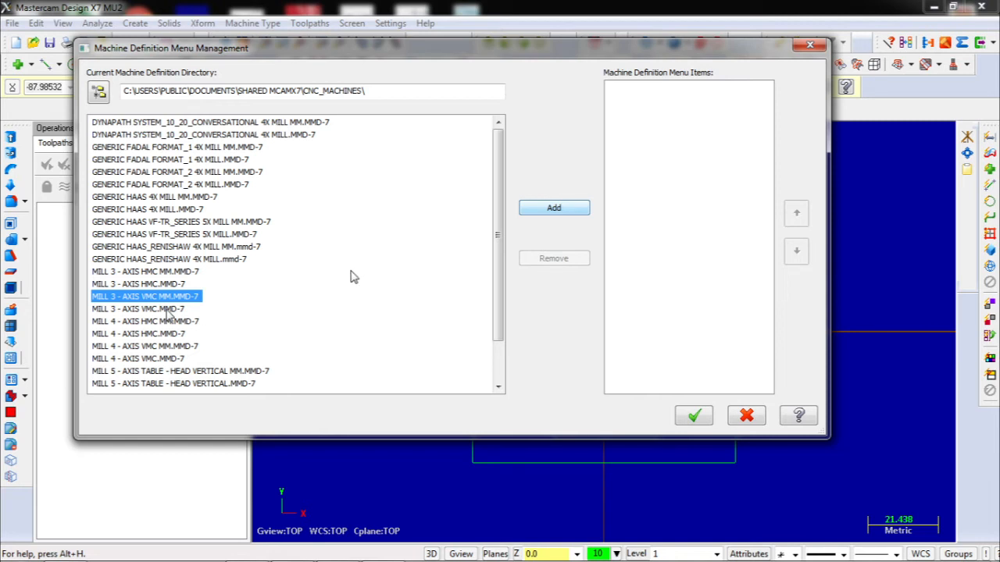
pyautogui.click(540, 210)
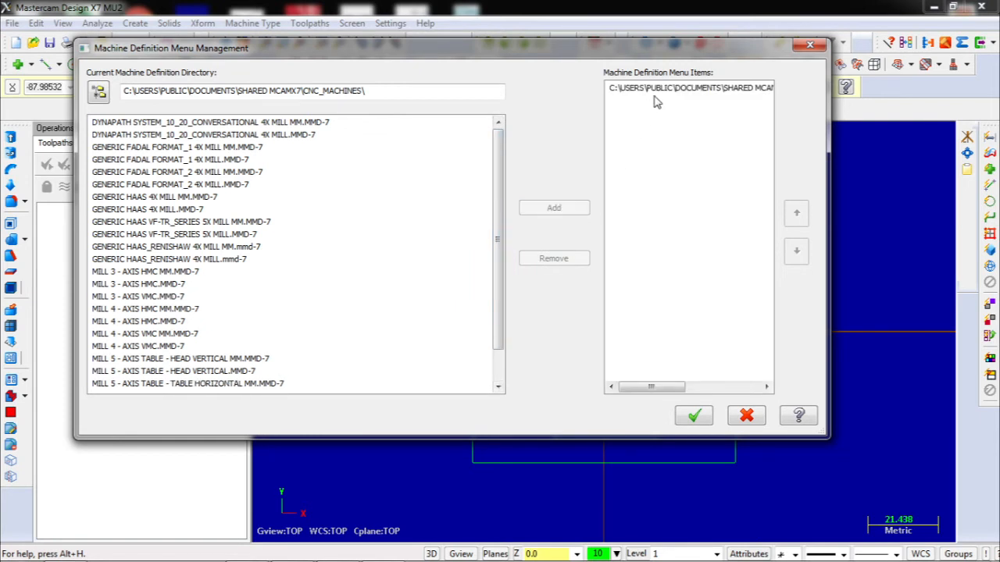
pyautogui.click(694, 415)
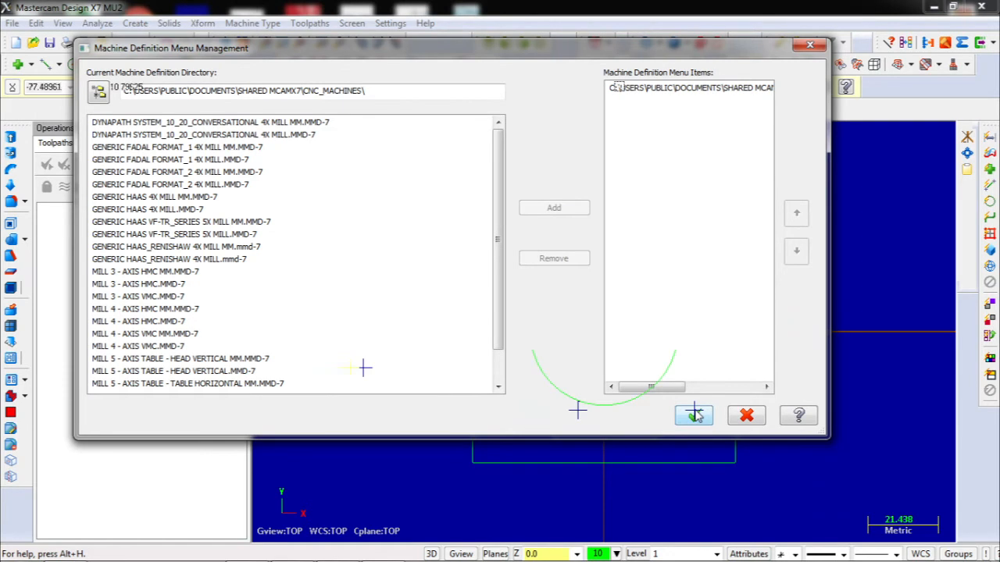
# Set the machine type to the MILL 3 - AXIS VMC MM mill definition.
pyautogui.click(266, 24)
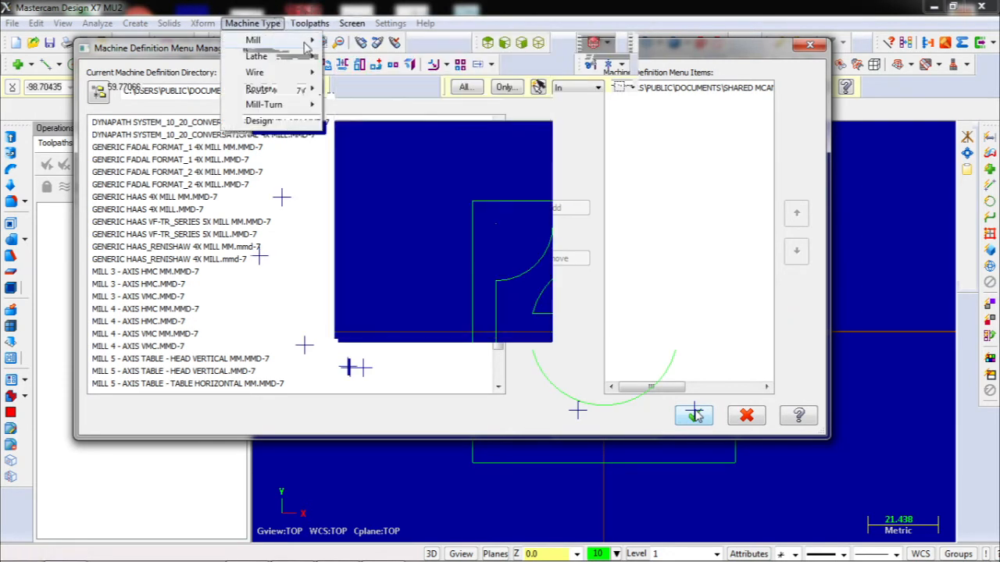
pyautogui.moveTo(288, 38)
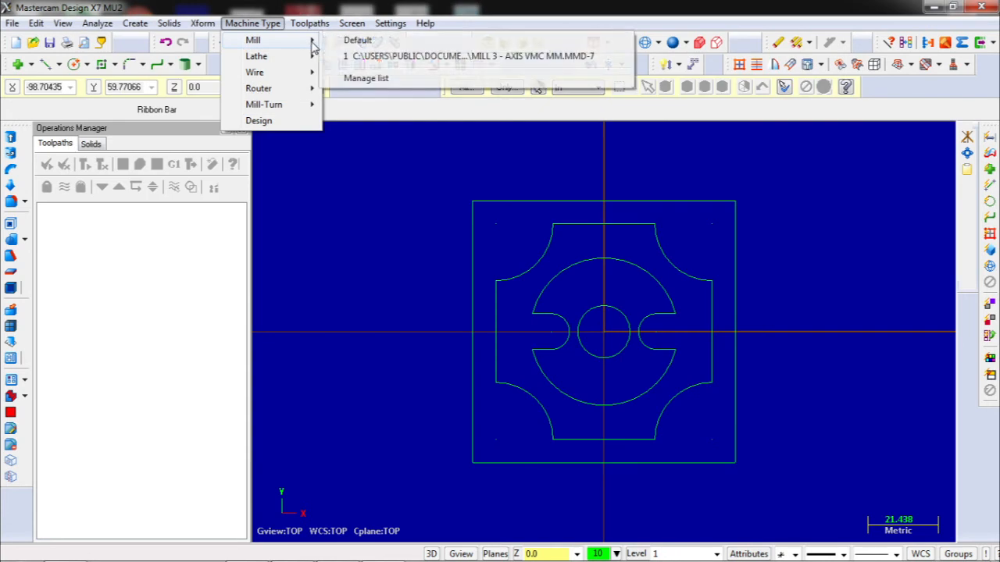
pyautogui.click(379, 62)
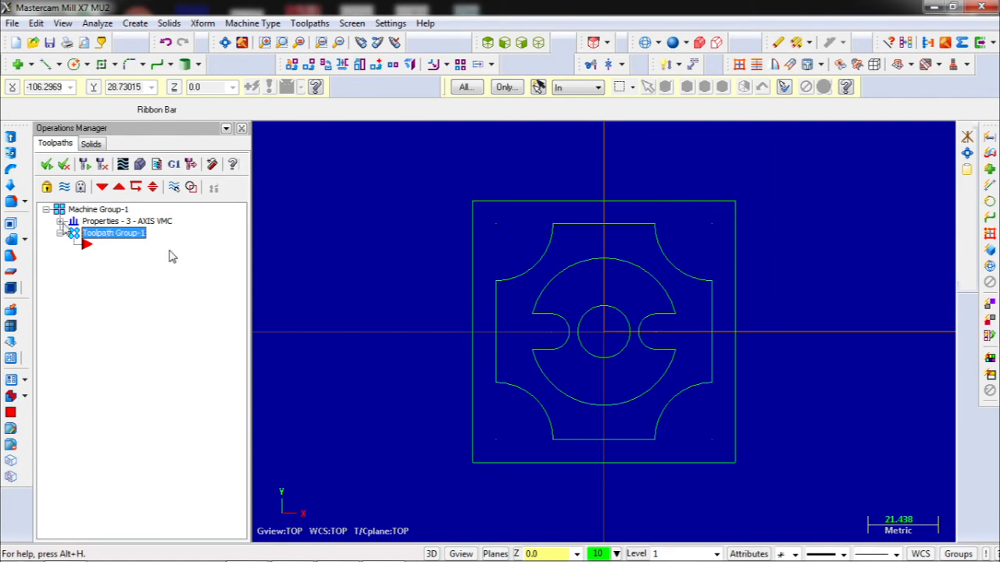
# In the machine group's stock setup, define rectangular stock from a bounding box of all entities, expanded by 2.0 in Z.
pyautogui.click(59, 222)
pyautogui.click(60, 221)
pyautogui.click(125, 221)
pyautogui.click(115, 256)
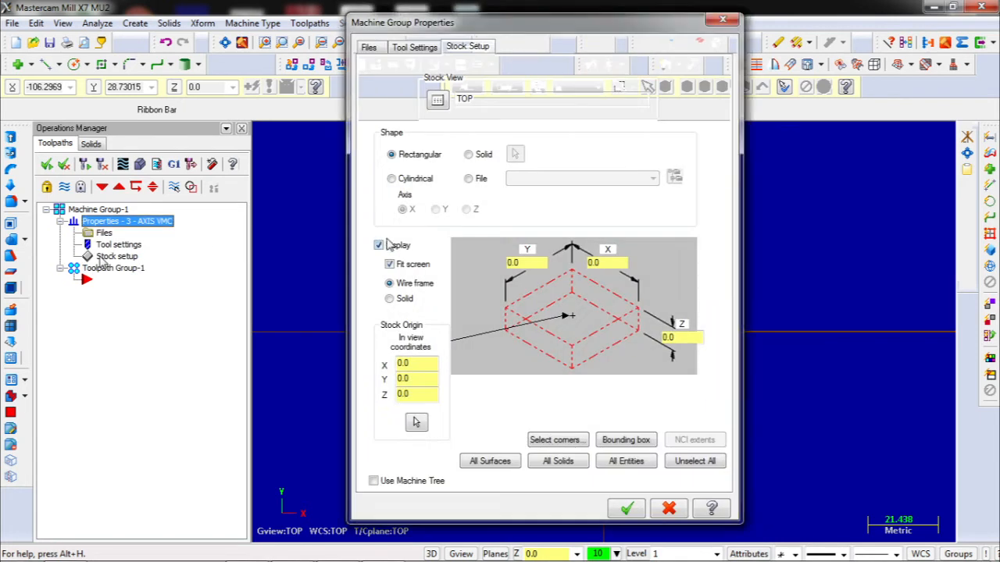
pyautogui.moveTo(462, 32); pyautogui.dragTo(272, 31)
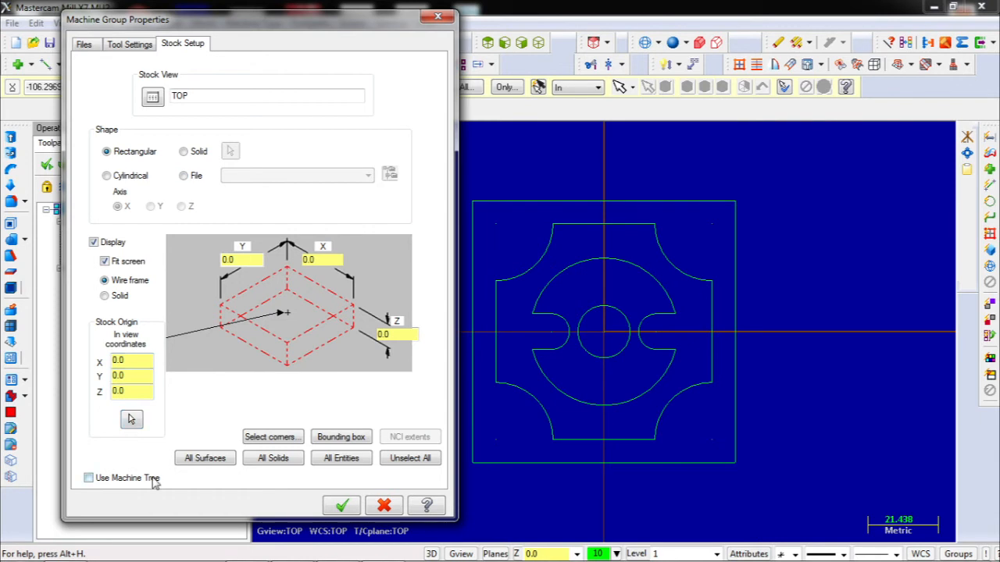
pyautogui.click(340, 437)
pyautogui.click(152, 464)
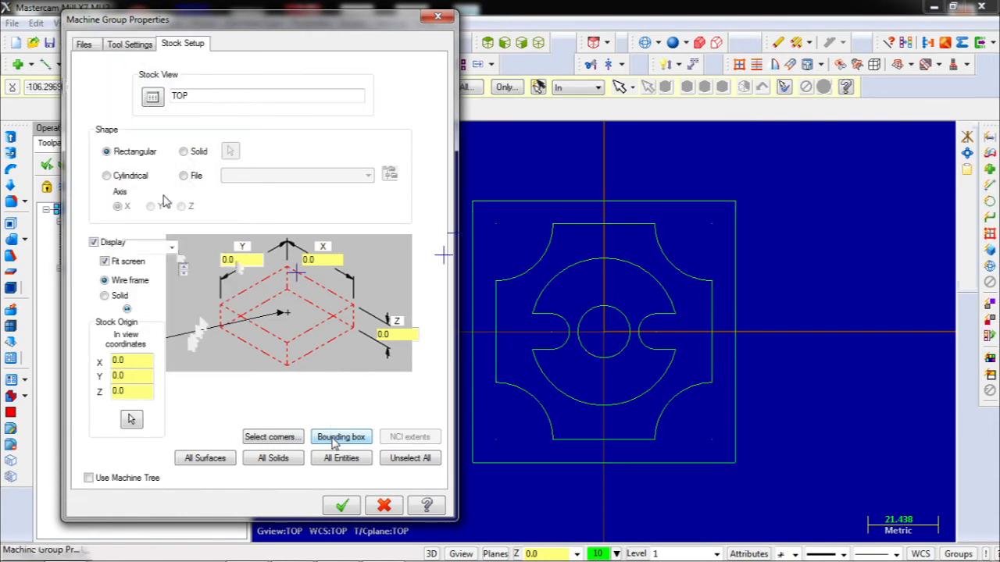
pyautogui.press('Return')
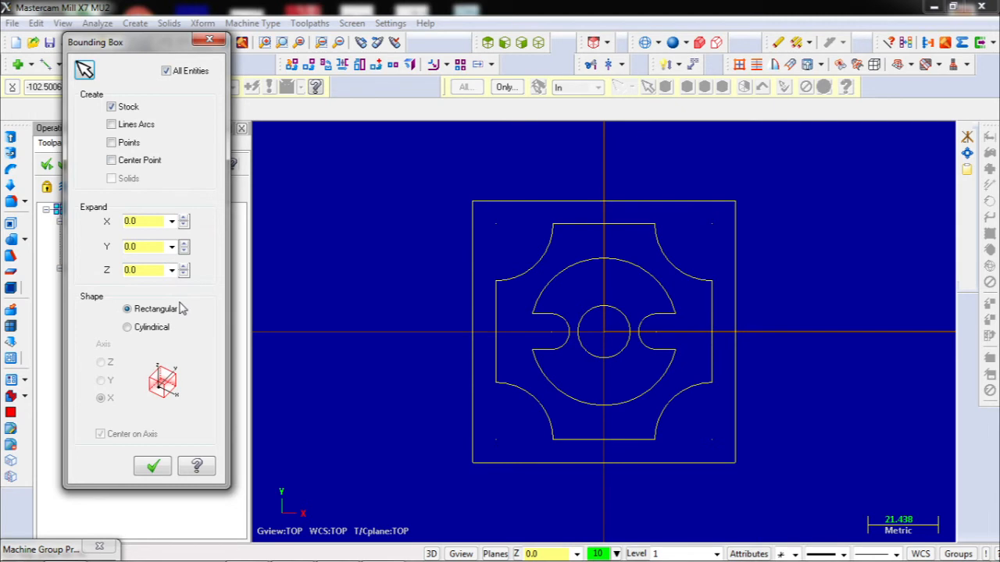
pyautogui.click(183, 266)
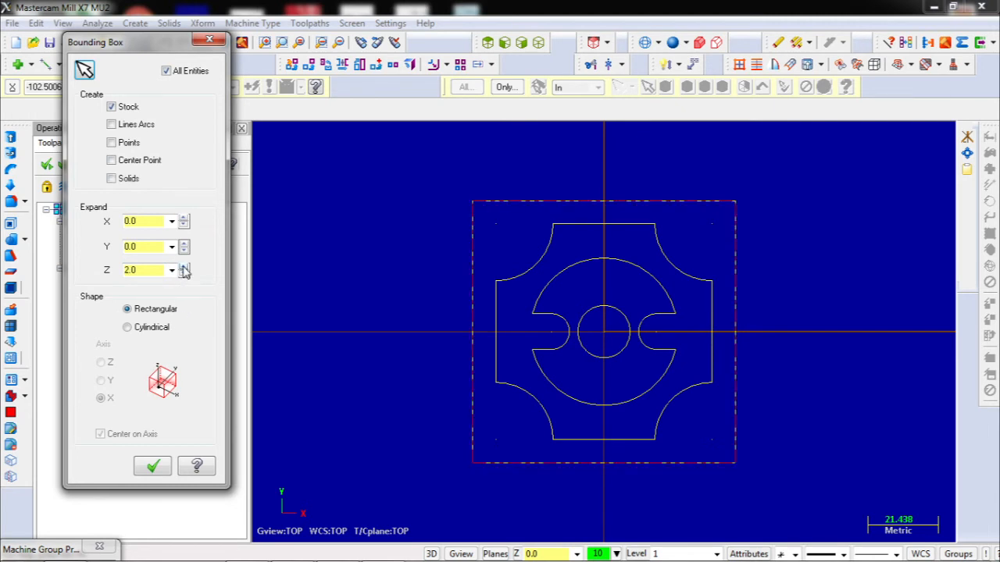
pyautogui.click(152, 467)
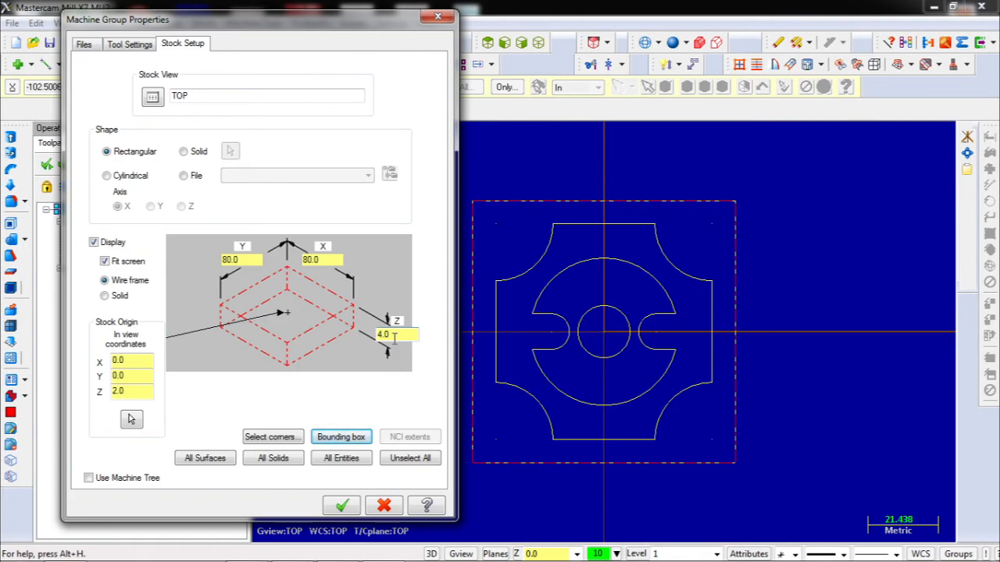
# Set the stock's Z height to 50 mm.
pyautogui.moveTo(395, 337); pyautogui.dragTo(375, 337)
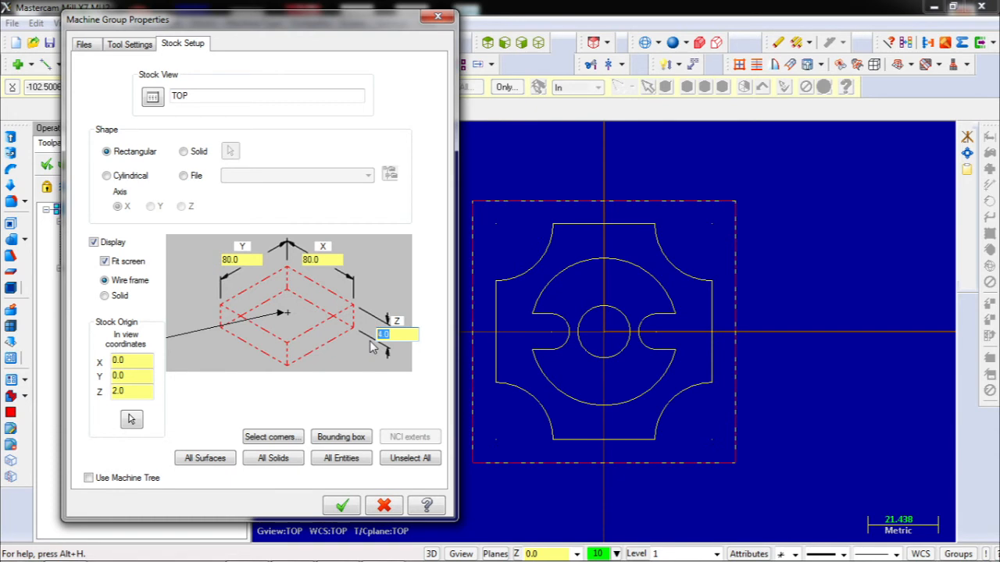
pyautogui.write('50')
pyautogui.click(321, 264)
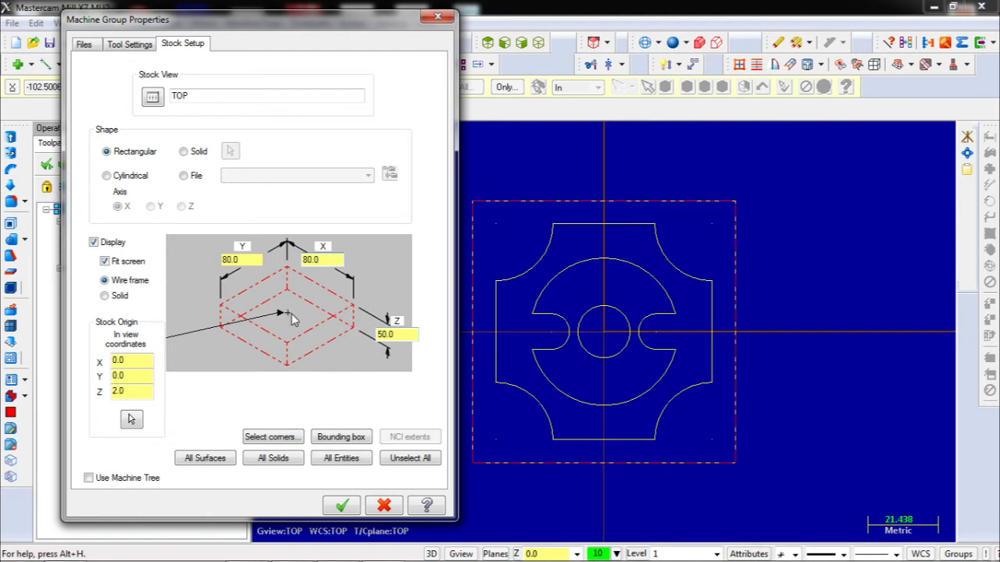
pyautogui.click(286, 269)
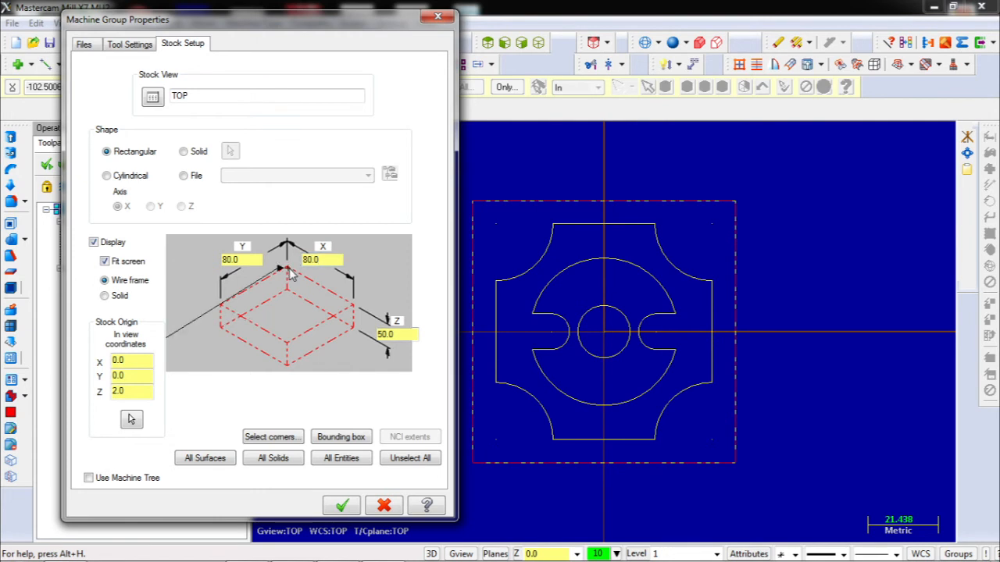
pyautogui.click(226, 310)
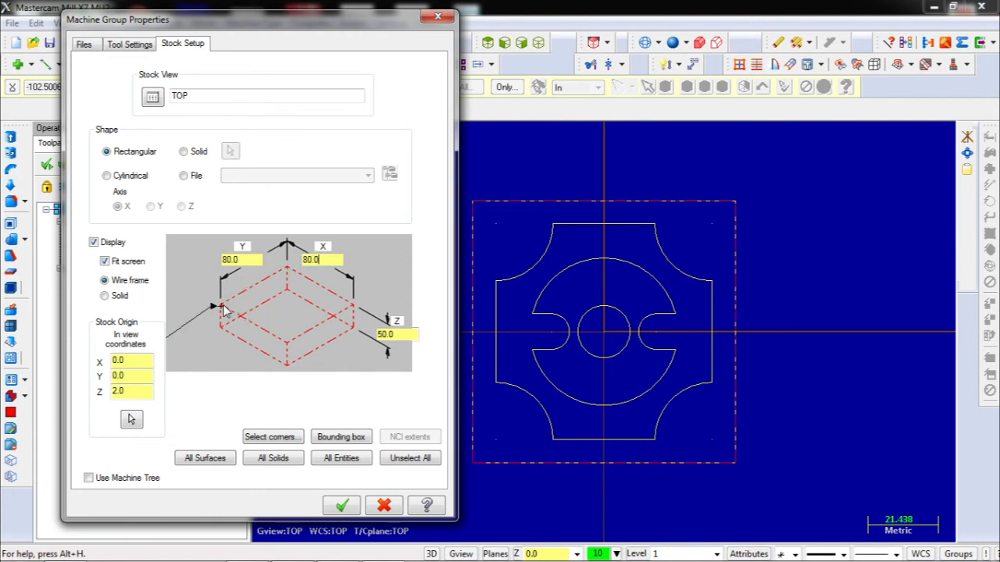
pyautogui.click(284, 341)
pyautogui.click(288, 306)
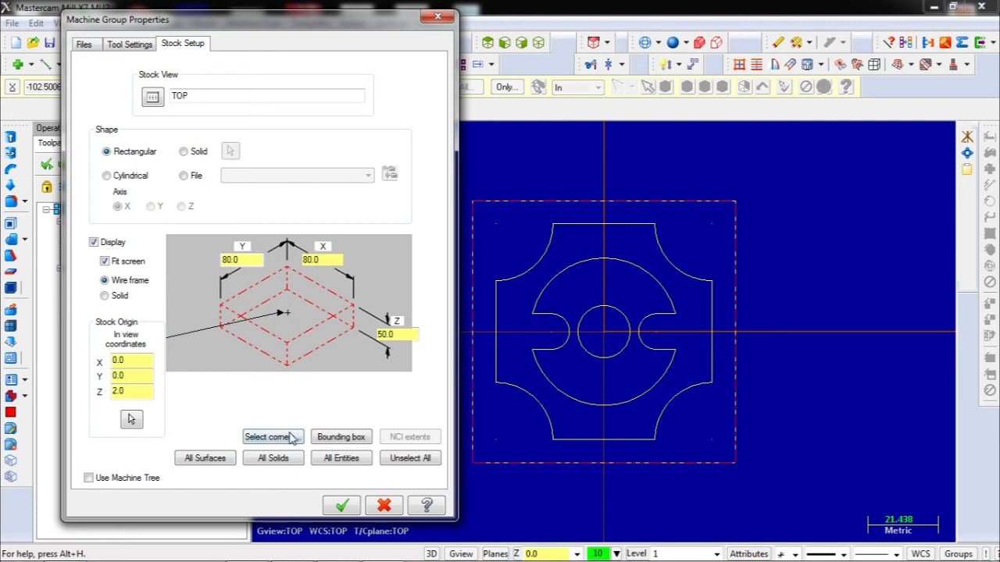
# Accept the stock setup and check the stock outline in the isometric and front views, ending in isometric.
pyautogui.click(341, 506)
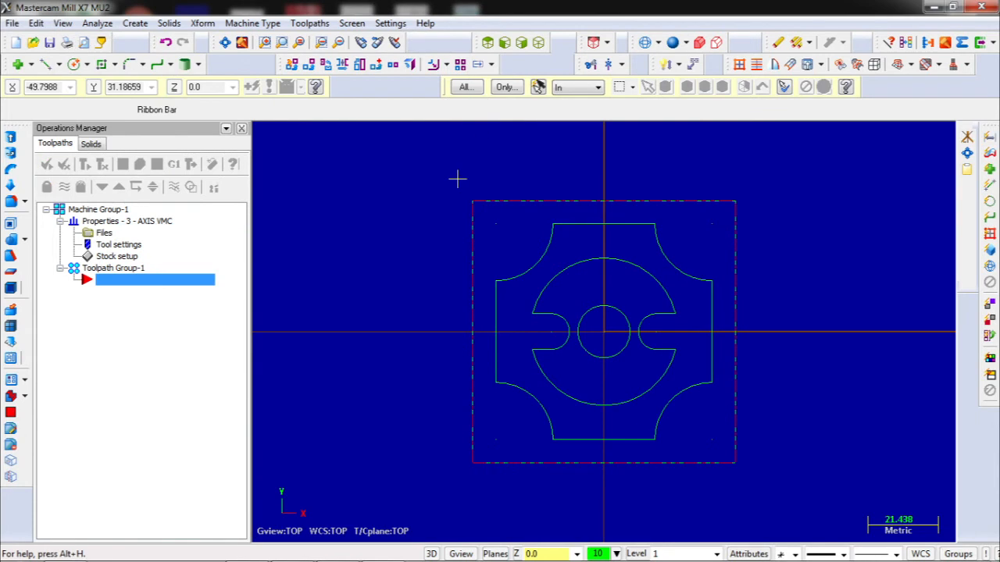
pyautogui.click(539, 45)
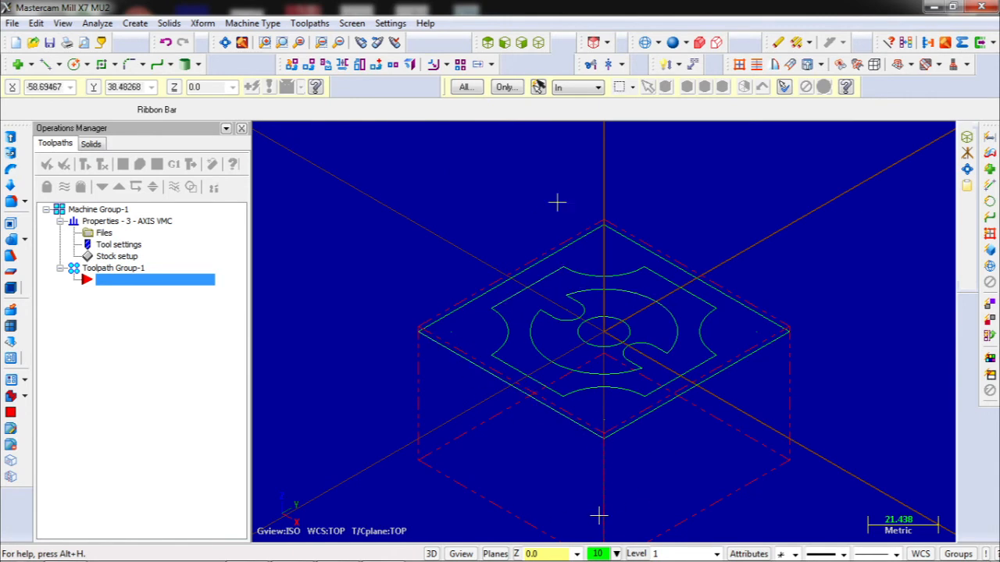
pyautogui.click(504, 42)
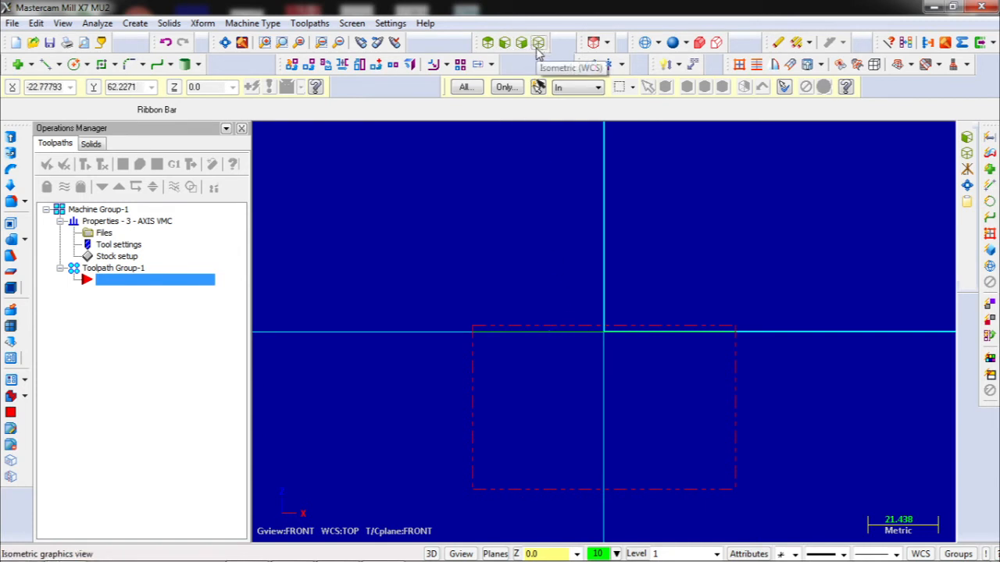
pyautogui.click(537, 43)
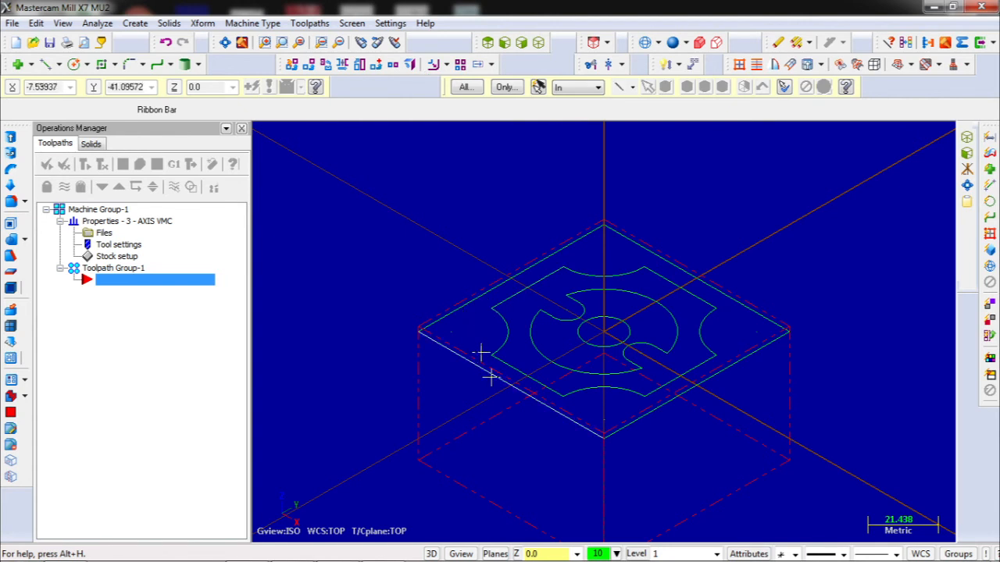
# Start a Contour toolpath and enter a new NC name beginning with "Latihan Co".
pyautogui.click(321, 24)
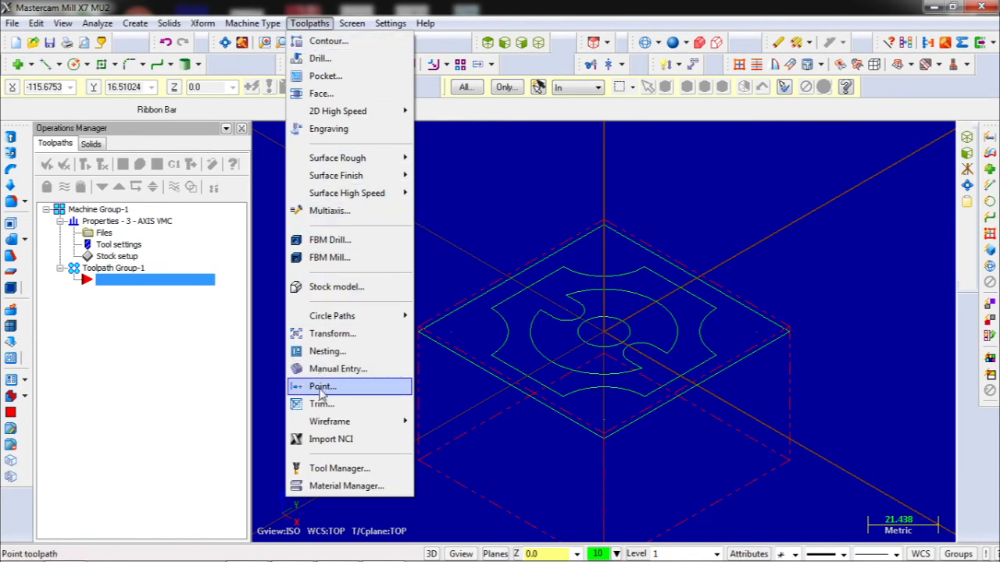
pyautogui.click(322, 44)
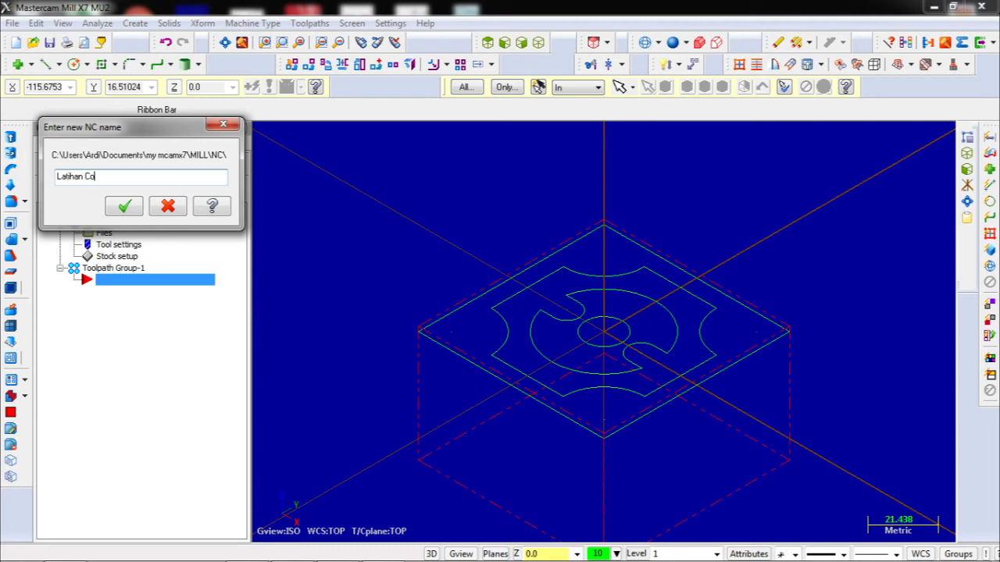
pyautogui.press('BackSpace')
pyautogui.press('BackSpace')
pyautogui.press('BackSpace')
pyautogui.press('BackSpace')
pyautogui.press('BackSpace')
pyautogui.press('BackSpace')
pyautogui.press('BackSpace')
pyautogui.press('BackSpace')
pyautogui.click(123, 208)
pyautogui.click(123, 206)
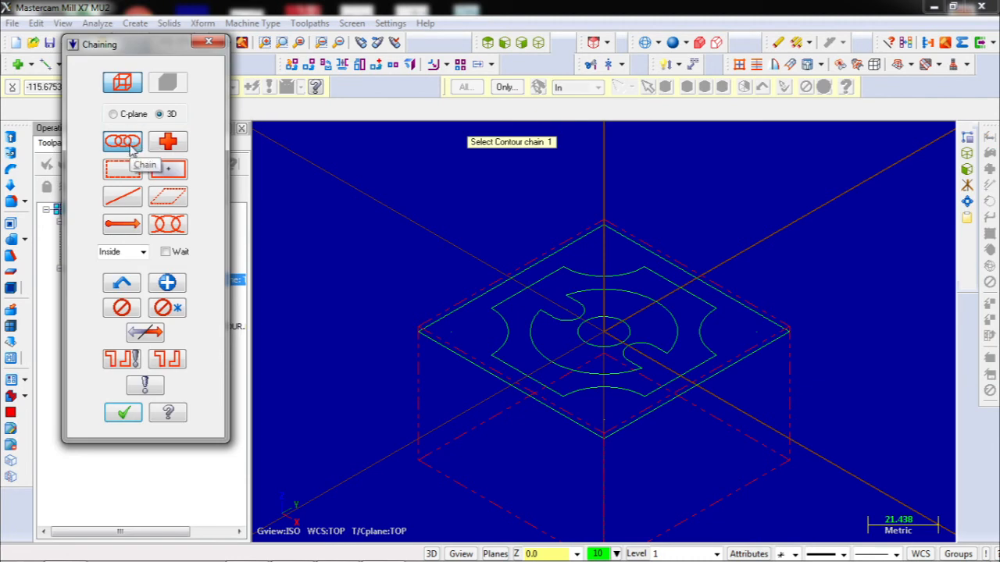
# Chain the outer profile with the concave arc cutouts as the contour geometry and accept the chain.
pyautogui.click(525, 293)
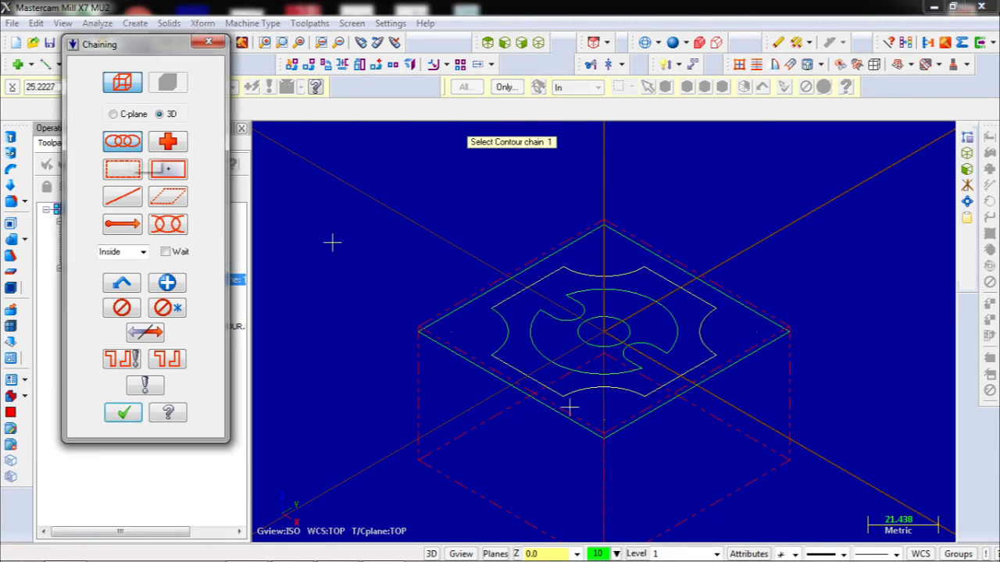
pyautogui.click(586, 293)
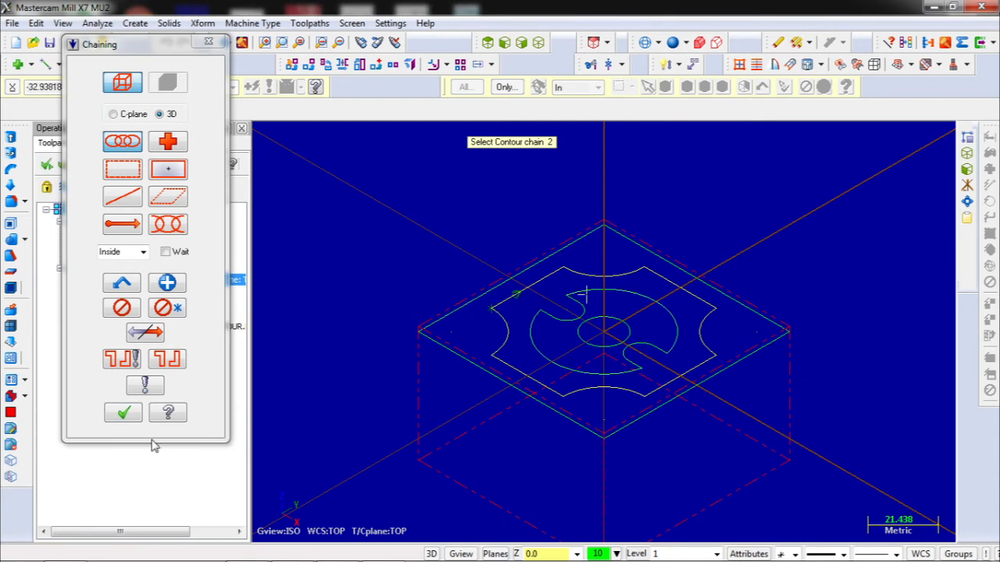
pyautogui.click(123, 413)
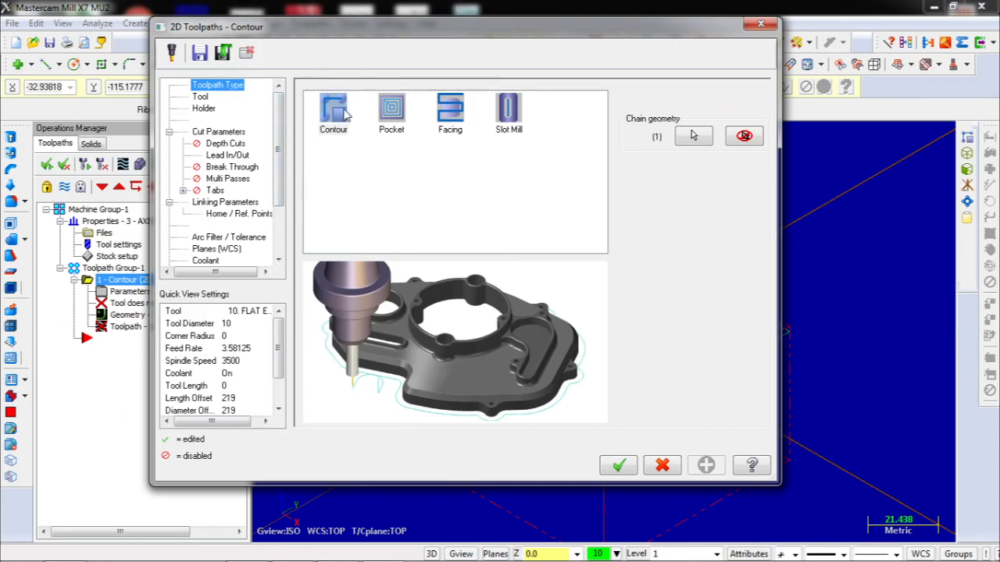
# Choose the 10 mm flat endmill from the metric mill tool library as the contour's cutting tool.
pyautogui.click(202, 97)
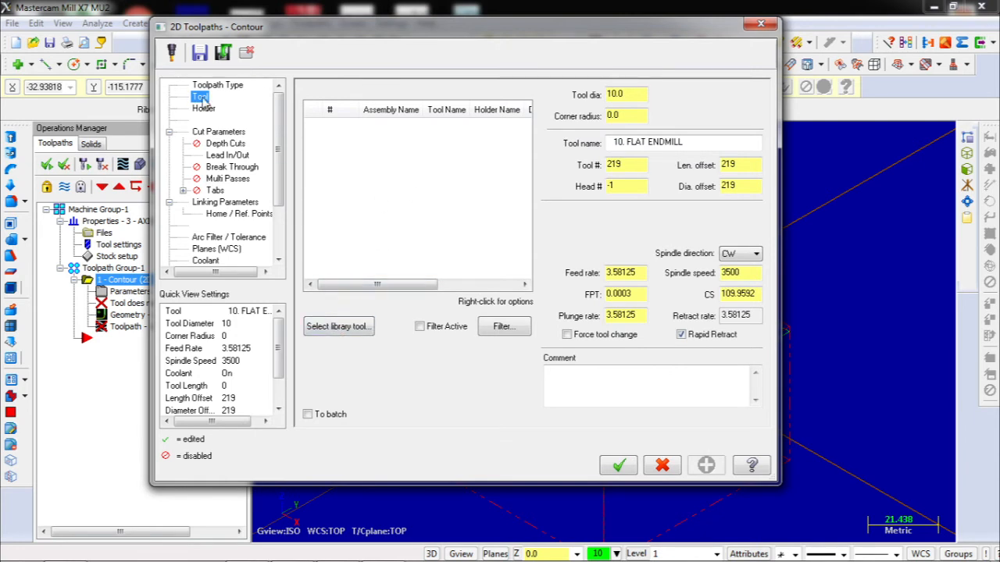
pyautogui.click(339, 327)
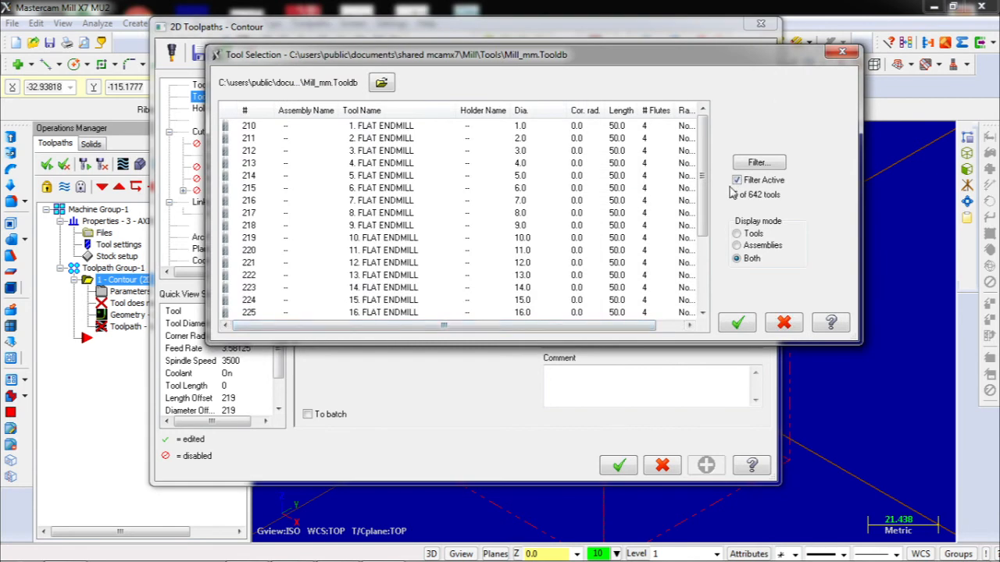
pyautogui.moveTo(705, 176); pyautogui.dragTo(706, 192)
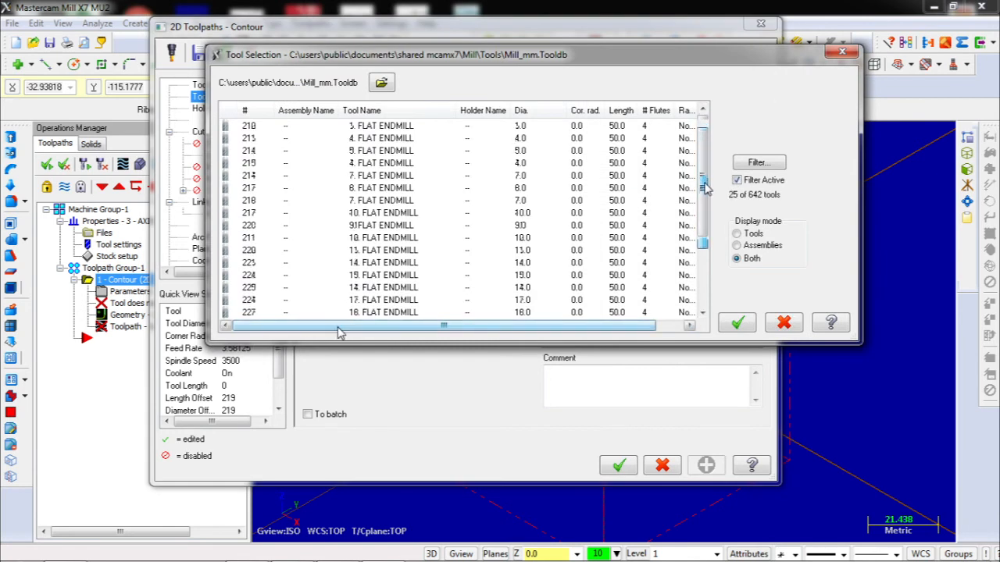
pyautogui.click(376, 215)
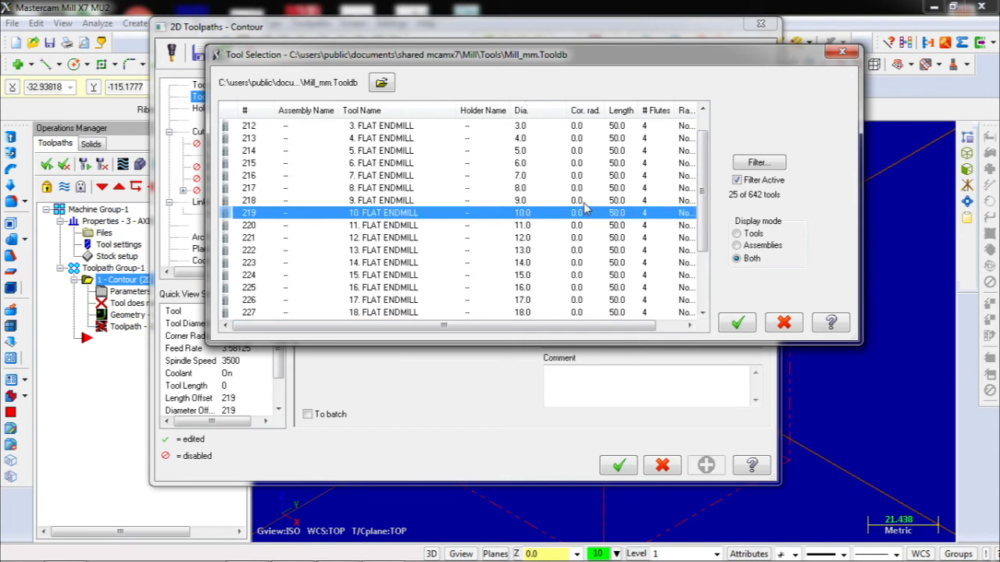
pyautogui.click(737, 323)
pyautogui.click(339, 326)
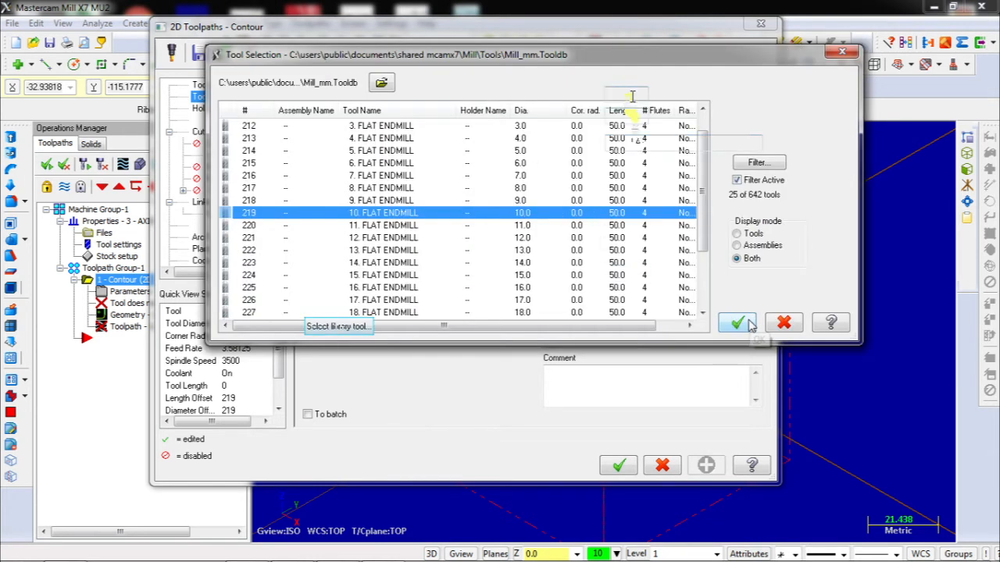
pyautogui.press('Return')
# Set the endmill's tool number, length offset and diameter offset all to 1.
pyautogui.doubleClick(625, 166)
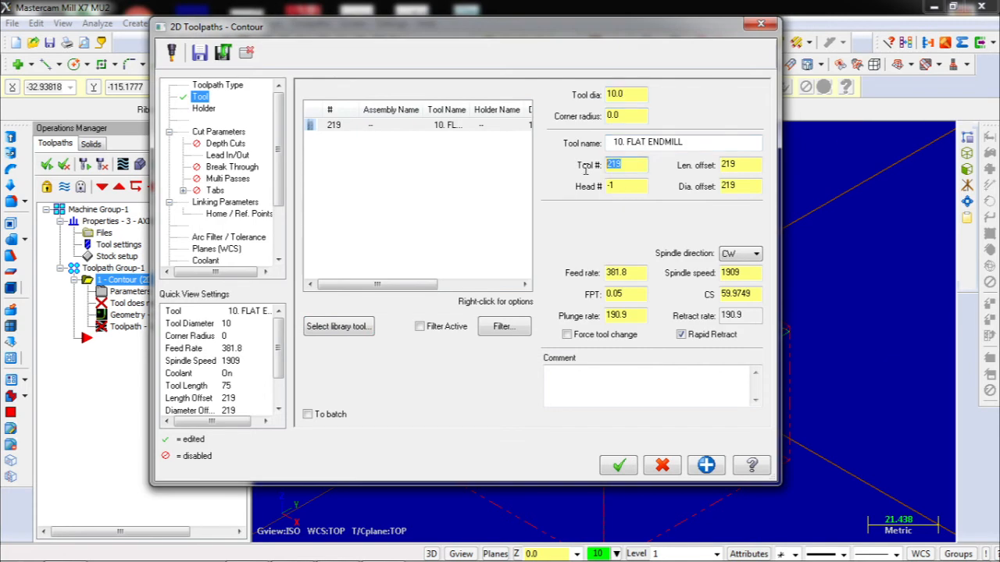
pyautogui.write('1')
pyautogui.doubleClick(743, 165)
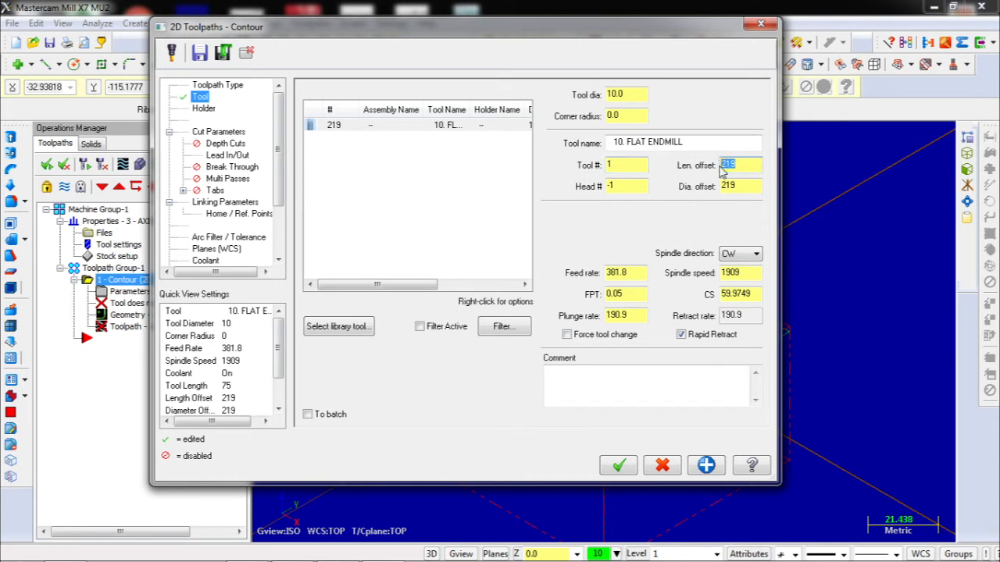
pyautogui.write('1')
pyautogui.press('Tab')
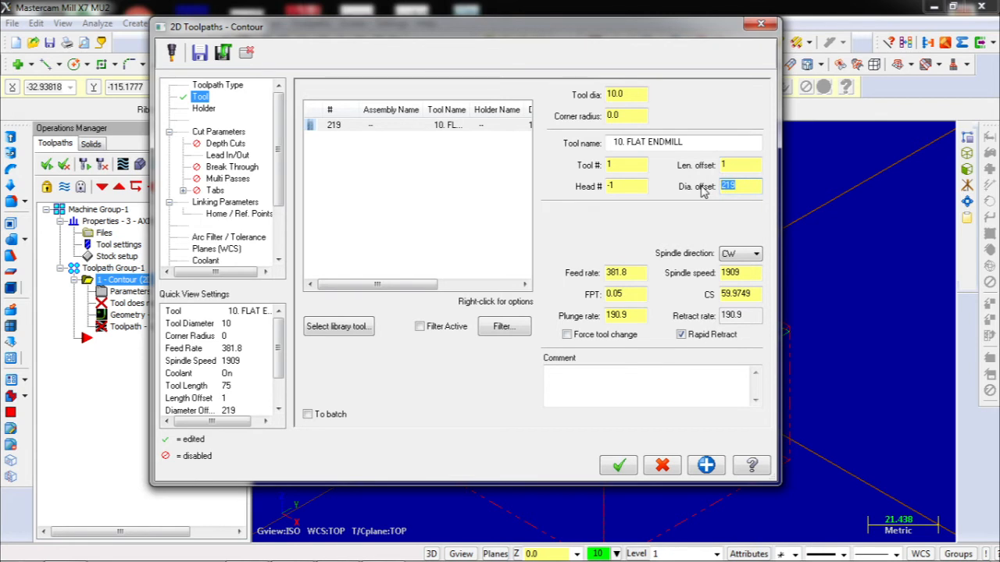
pyautogui.write('1')
pyautogui.click(629, 271)
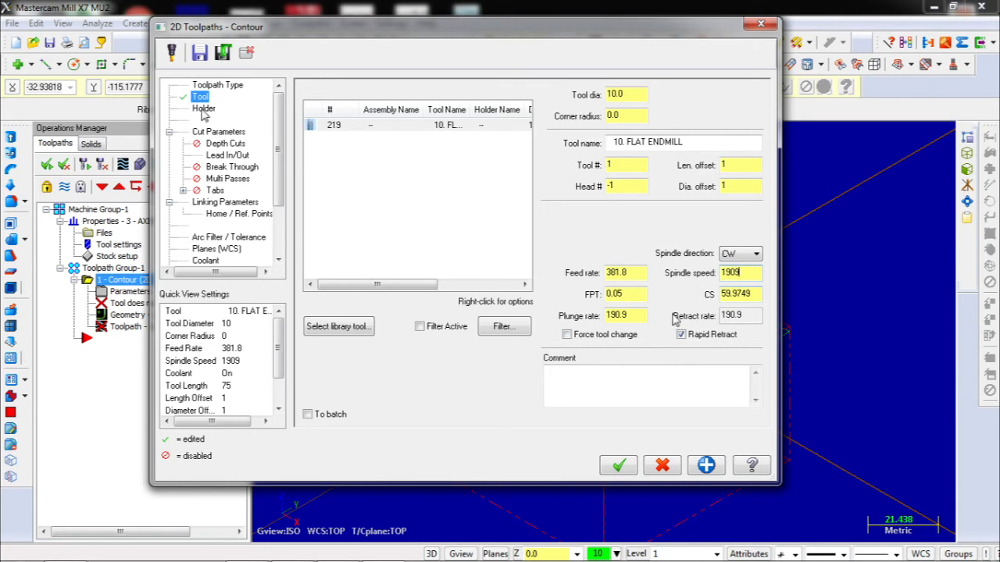
# In the contour's cut parameters, set the compensation type to Control.
pyautogui.click(211, 133)
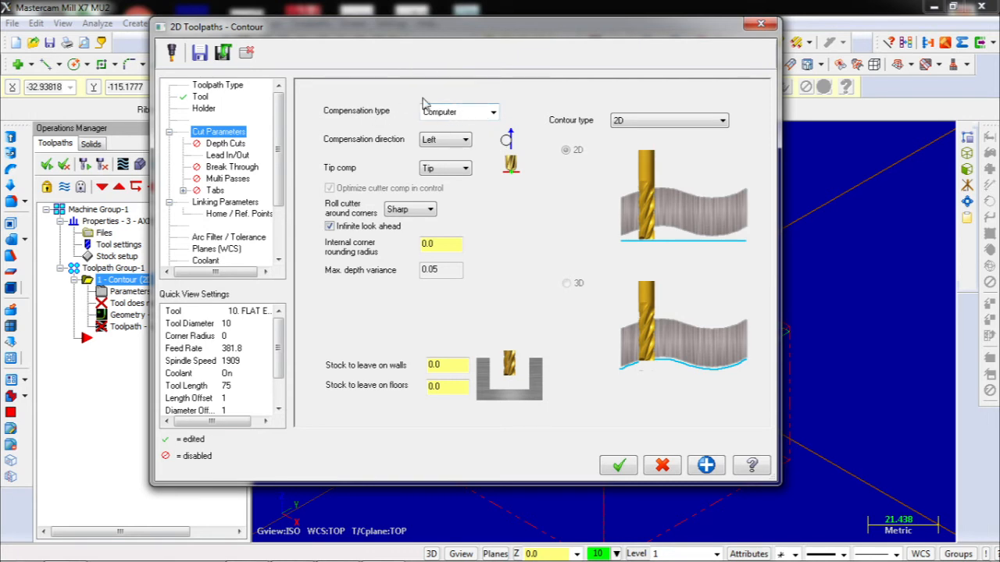
pyautogui.click(461, 113)
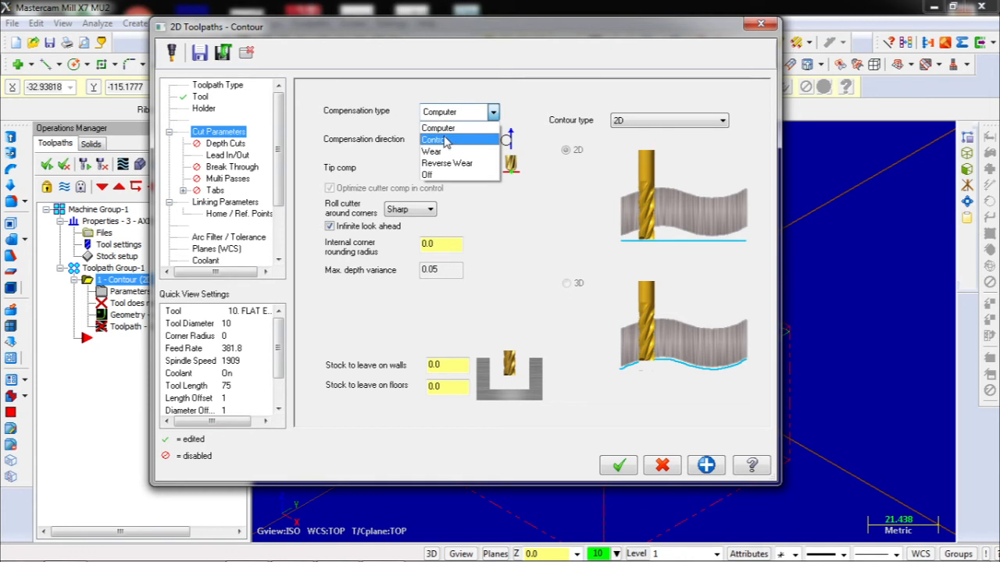
pyautogui.click(446, 140)
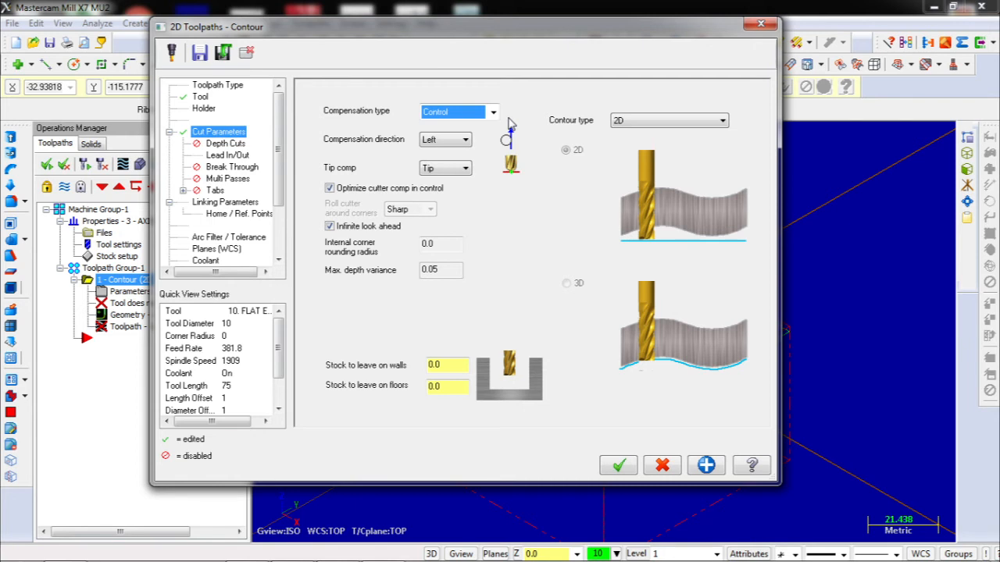
# Switch the compensation direction between Right and Left to compare them, ending on Left.
pyautogui.click(464, 140)
pyautogui.click(455, 163)
pyautogui.click(459, 143)
pyautogui.click(454, 154)
pyautogui.click(459, 141)
pyautogui.click(456, 163)
pyautogui.click(457, 144)
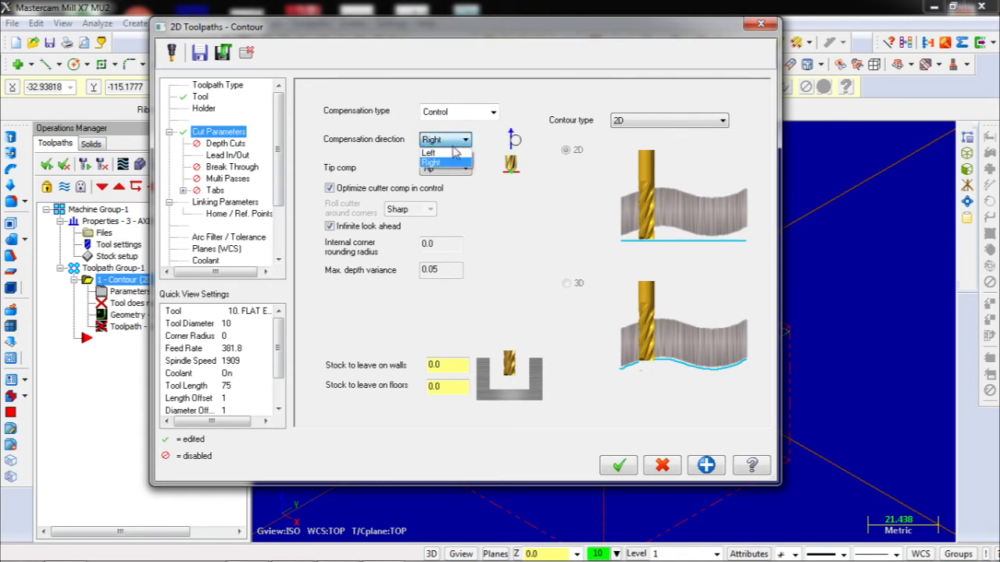
pyautogui.click(454, 153)
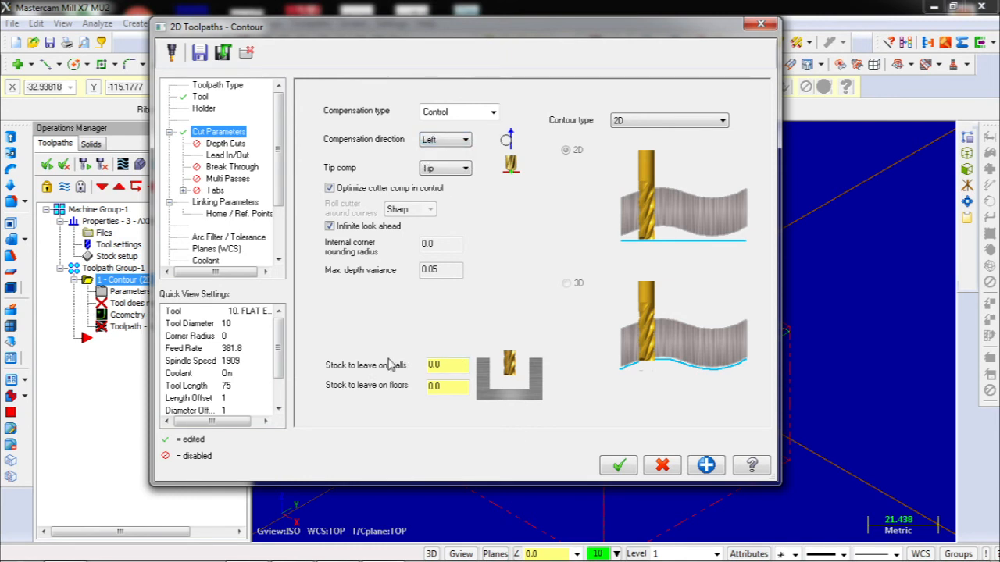
# Set the stock to leave to 0.1 on walls and 0.2 on floors.
pyautogui.click(457, 365)
pyautogui.press('BackSpace')
pyautogui.press('BackSpace')
pyautogui.press('BackSpace')
pyautogui.write('0')
pyautogui.click(459, 385)
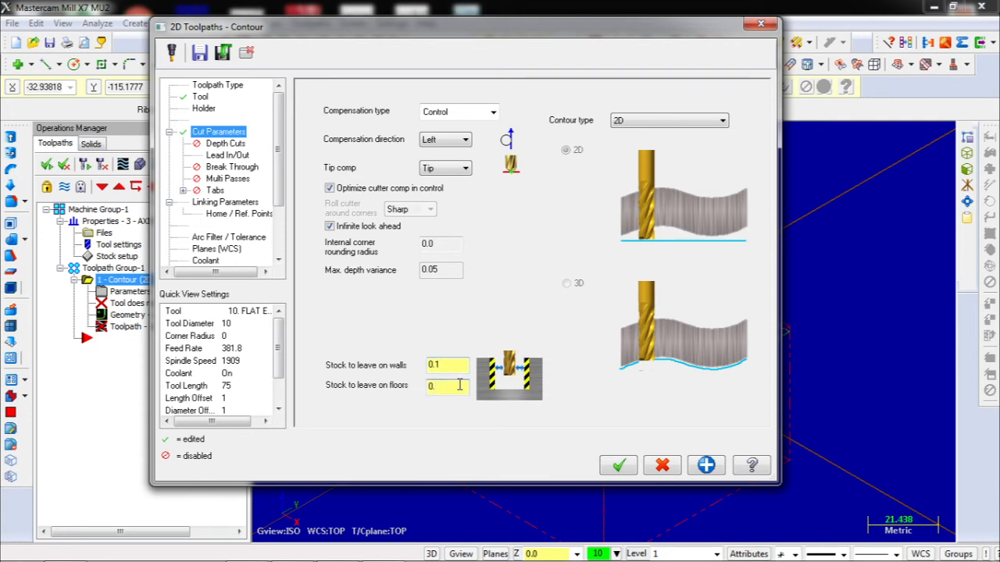
pyautogui.click(451, 366)
pyautogui.click(462, 390)
pyautogui.press('BackSpace')
pyautogui.write('15')
pyautogui.write('2')
pyautogui.click(453, 364)
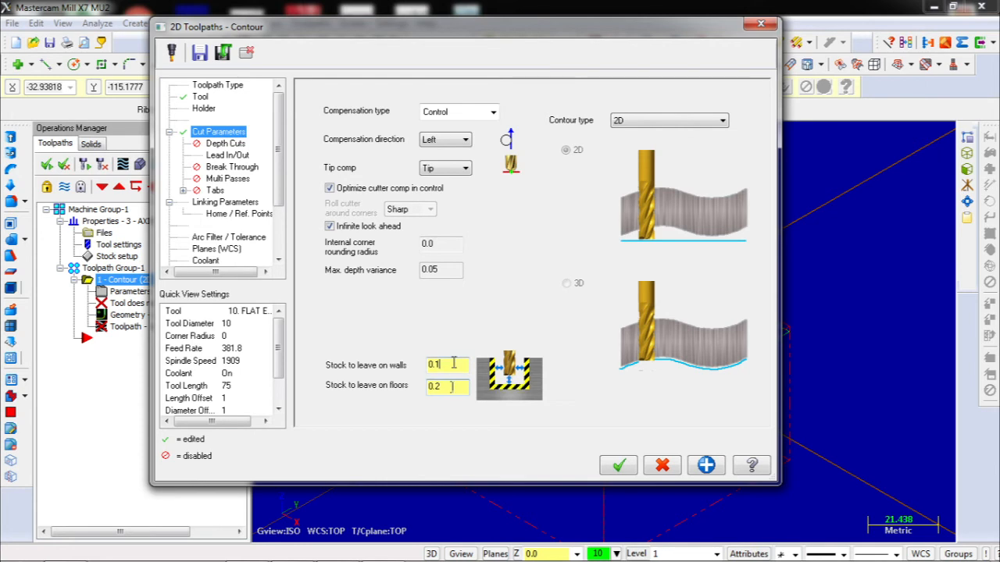
# Enable depth cuts for the contour and turn on the option to keep the tool down.
pyautogui.click(225, 145)
pyautogui.click(356, 130)
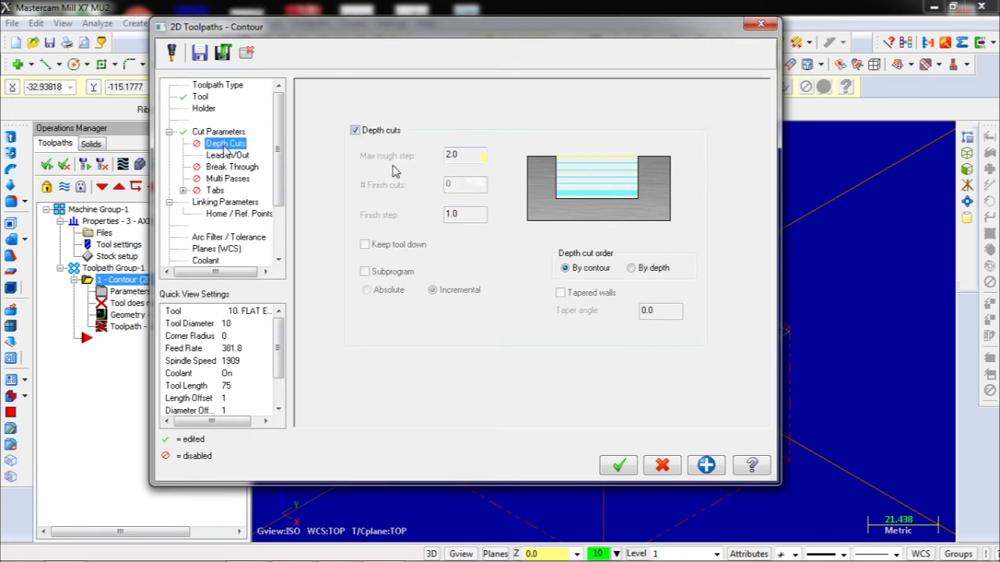
pyautogui.click(356, 131)
pyautogui.click(356, 131)
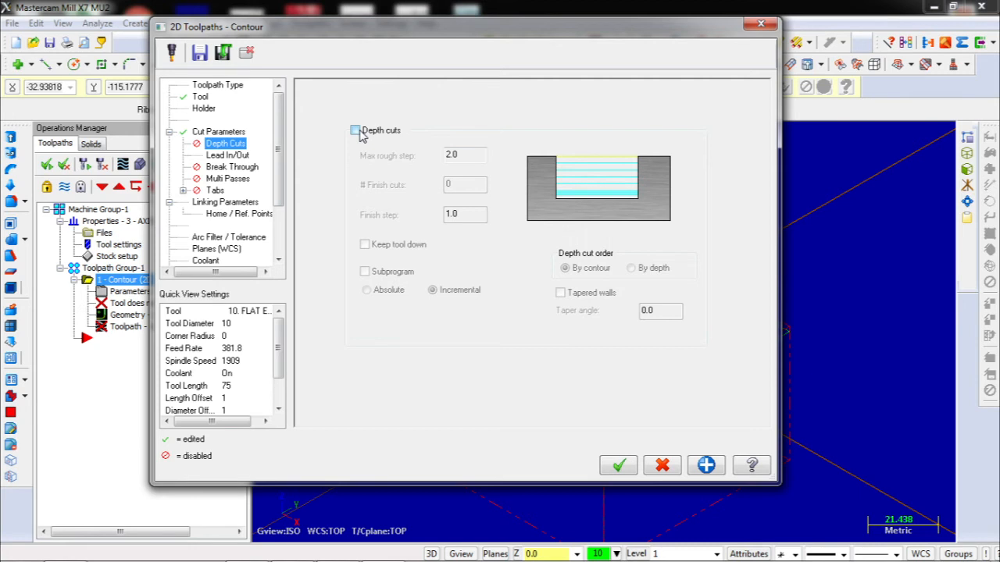
pyautogui.click(356, 132)
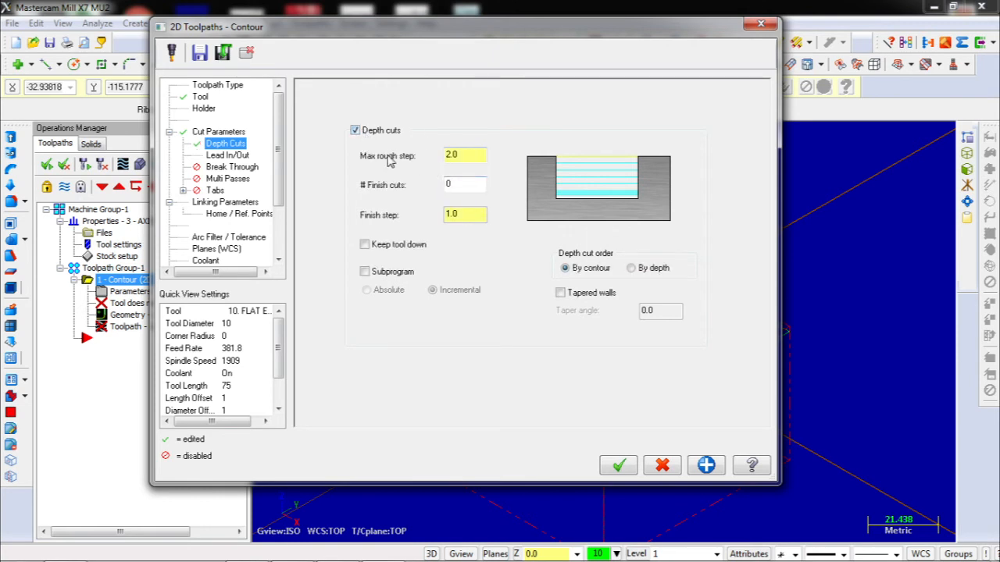
pyautogui.click(471, 159)
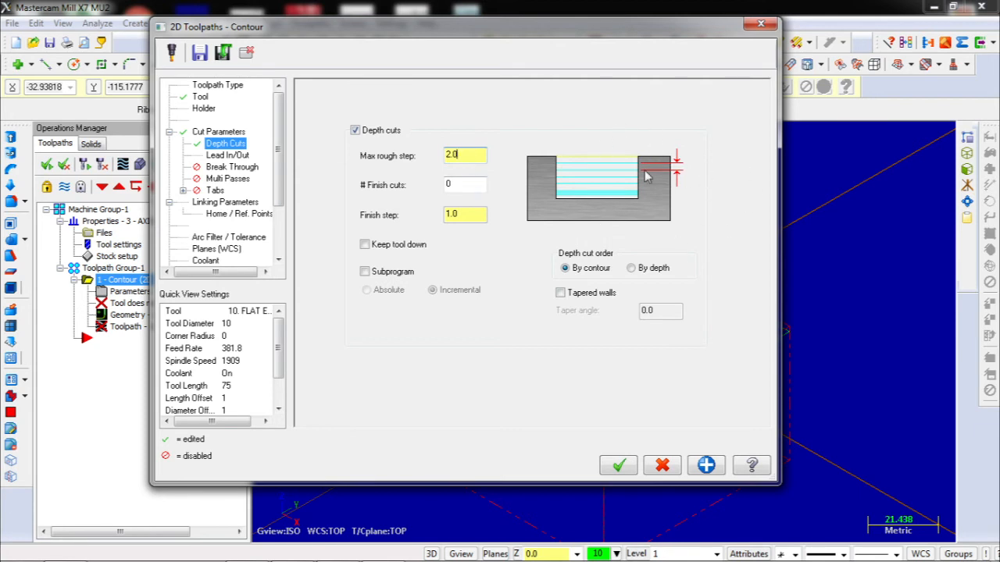
pyautogui.click(471, 213)
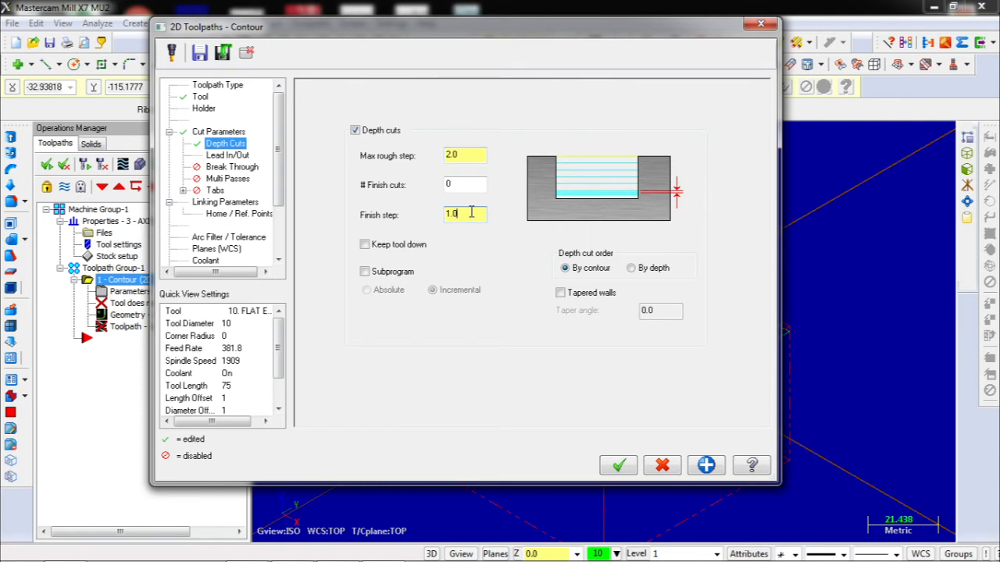
pyautogui.click(388, 247)
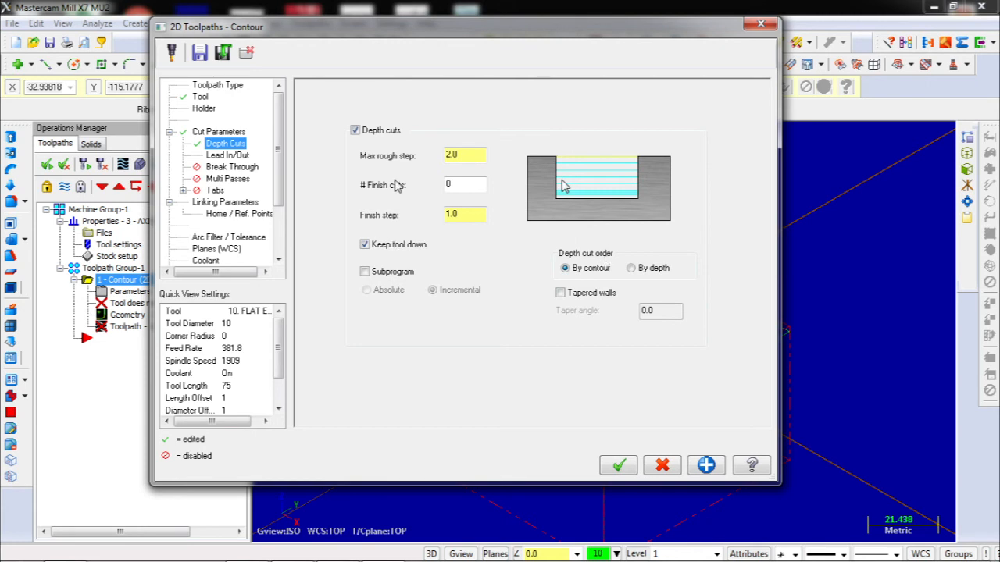
# With Lead In/Out enabled, set the entry line length to 20% of the tool diameter.
pyautogui.click(221, 157)
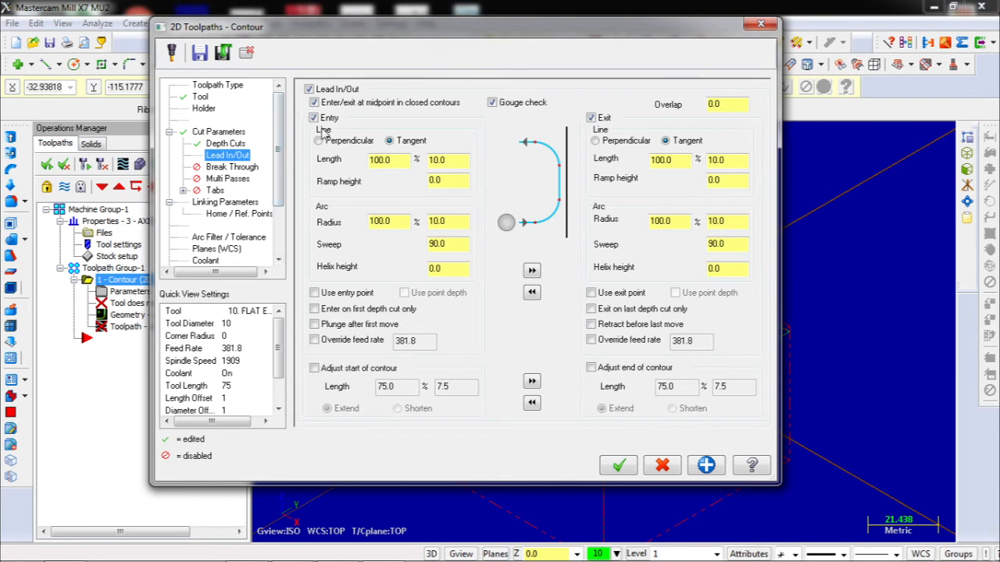
pyautogui.click(313, 89)
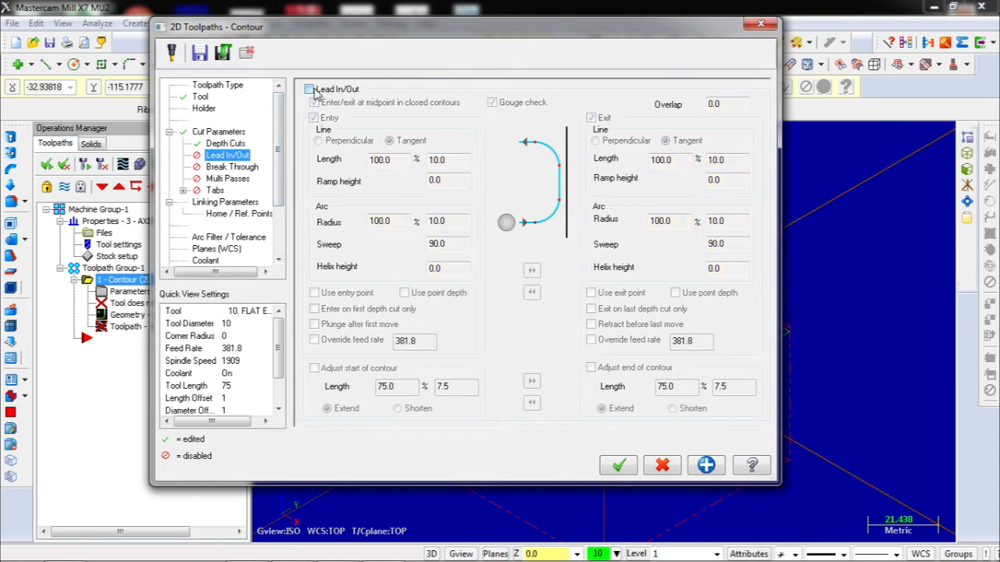
pyautogui.click(310, 90)
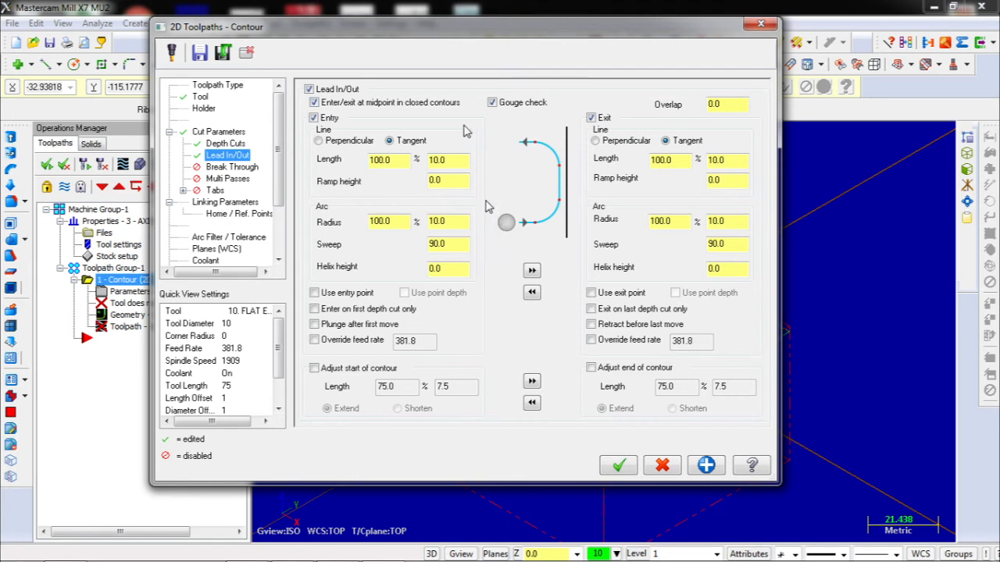
pyautogui.moveTo(397, 160); pyautogui.dragTo(360, 160)
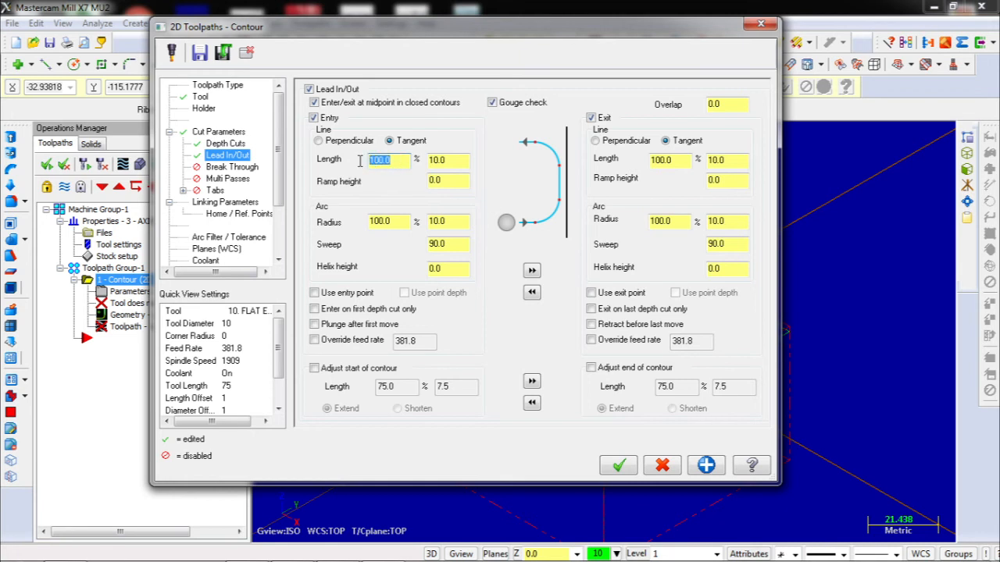
pyautogui.write('0')
pyautogui.click(463, 159)
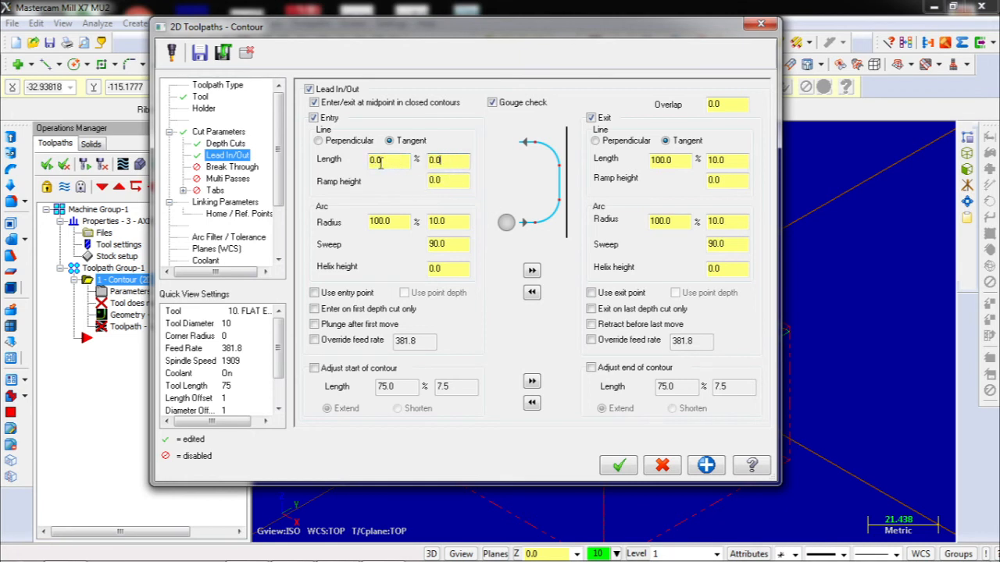
pyautogui.moveTo(394, 160); pyautogui.dragTo(358, 159)
pyautogui.write('20')
# Set the entry arc radius to 20% and copy the entry settings to the exit side.
pyautogui.click(393, 224)
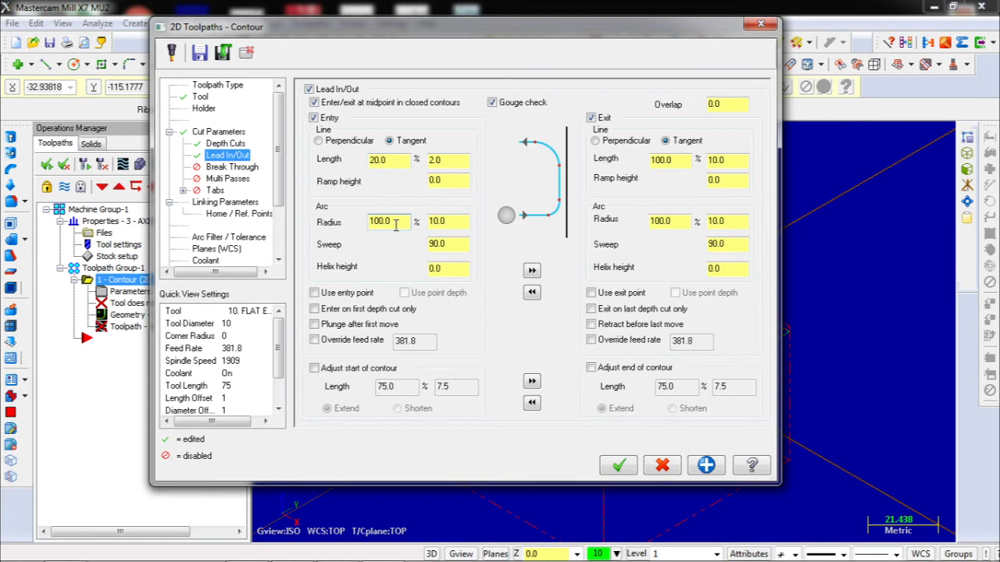
pyautogui.moveTo(395, 223); pyautogui.dragTo(350, 223)
pyautogui.write('0')
pyautogui.click(451, 221)
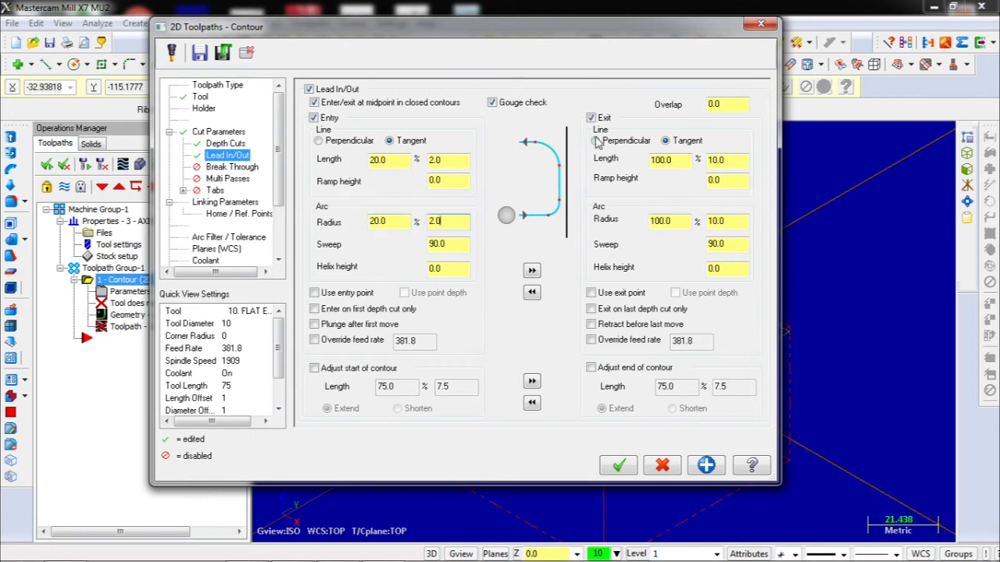
pyautogui.click(533, 271)
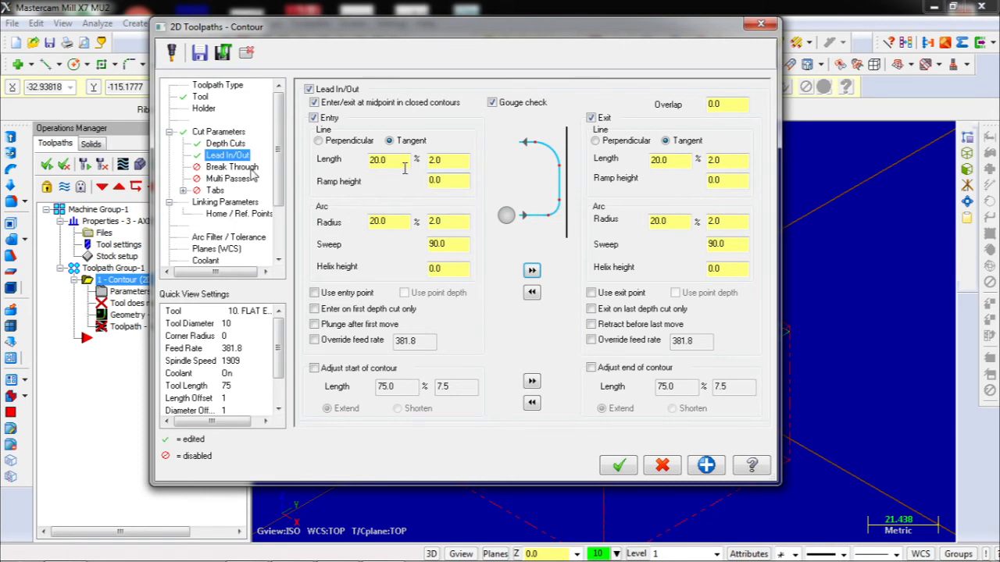
# Set the lead-in entry line length to 60%.
pyautogui.moveTo(395, 160); pyautogui.dragTo(369, 162)
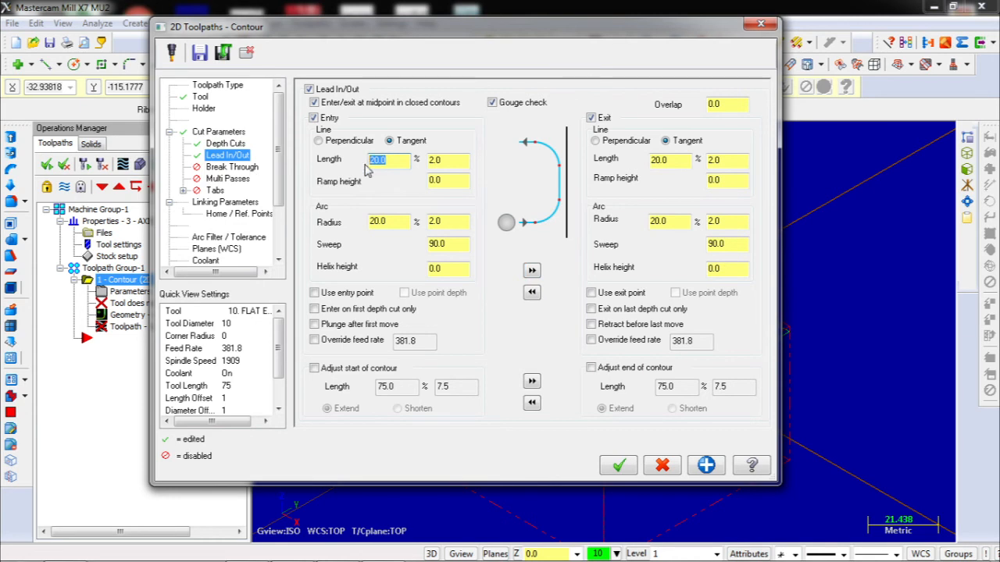
pyautogui.write('60')
pyautogui.click(401, 220)
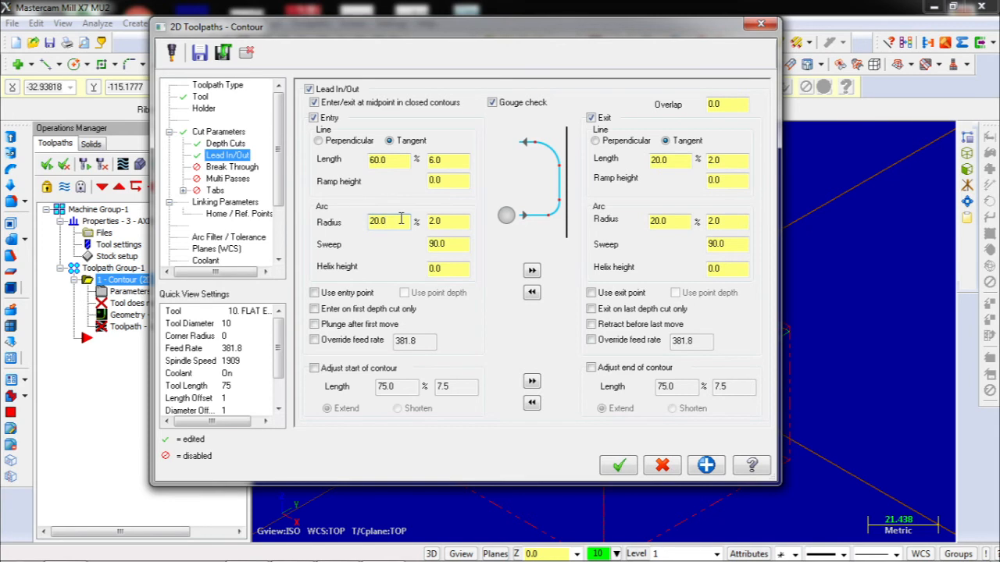
# Set the lead-in arc radius to 60% of the tool diameter and copy the entry settings to the exit side.
pyautogui.press('BackSpace')
pyautogui.press('BackSpace')
pyautogui.press('BackSpace')
pyautogui.write('6')
pyautogui.click(439, 160)
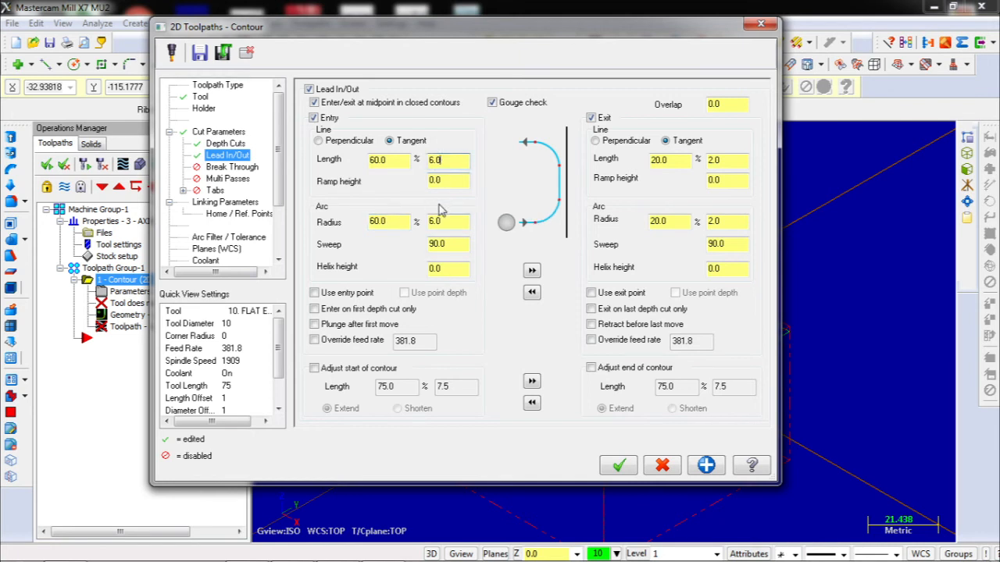
pyautogui.click(531, 270)
pyautogui.click(248, 168)
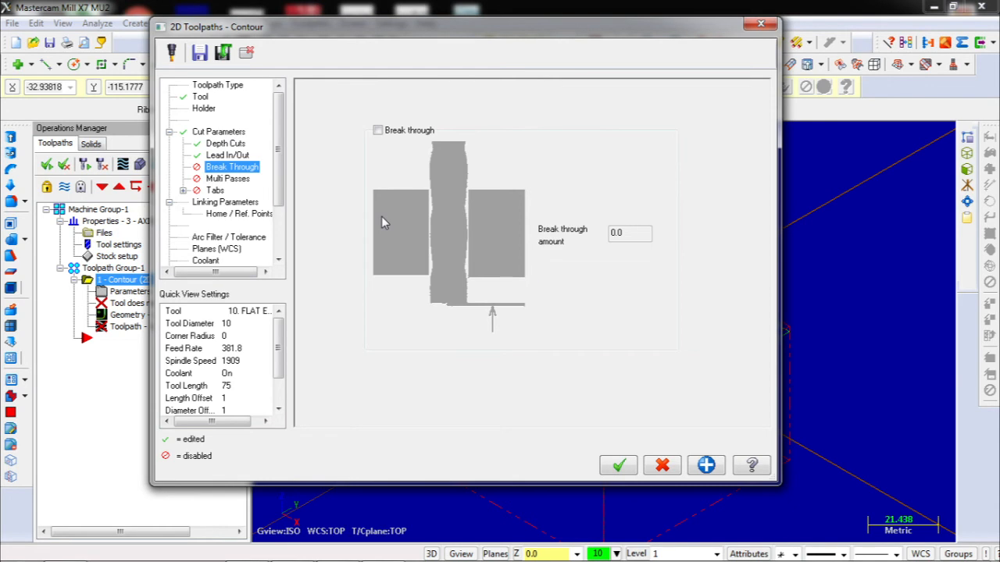
pyautogui.click(238, 185)
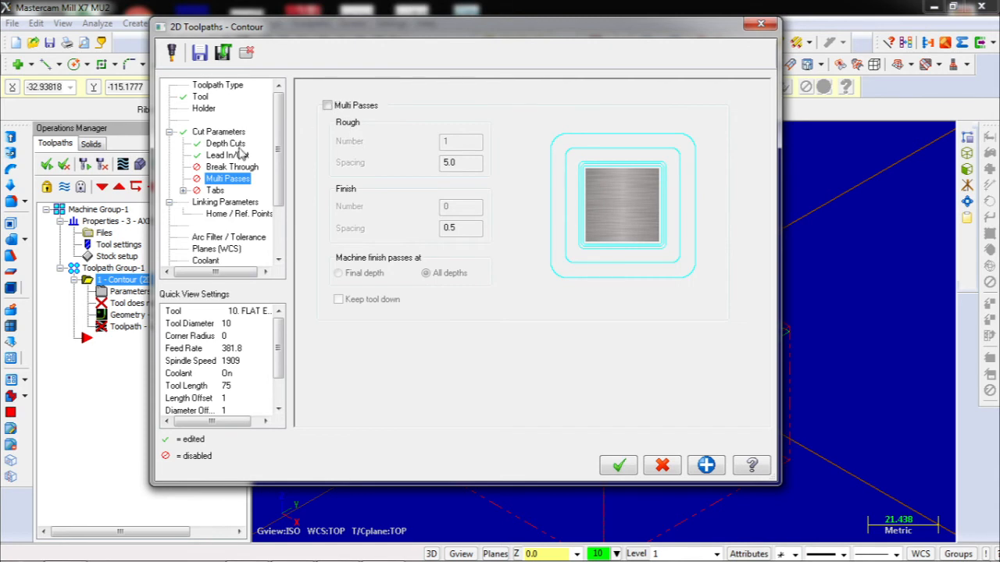
pyautogui.click(327, 105)
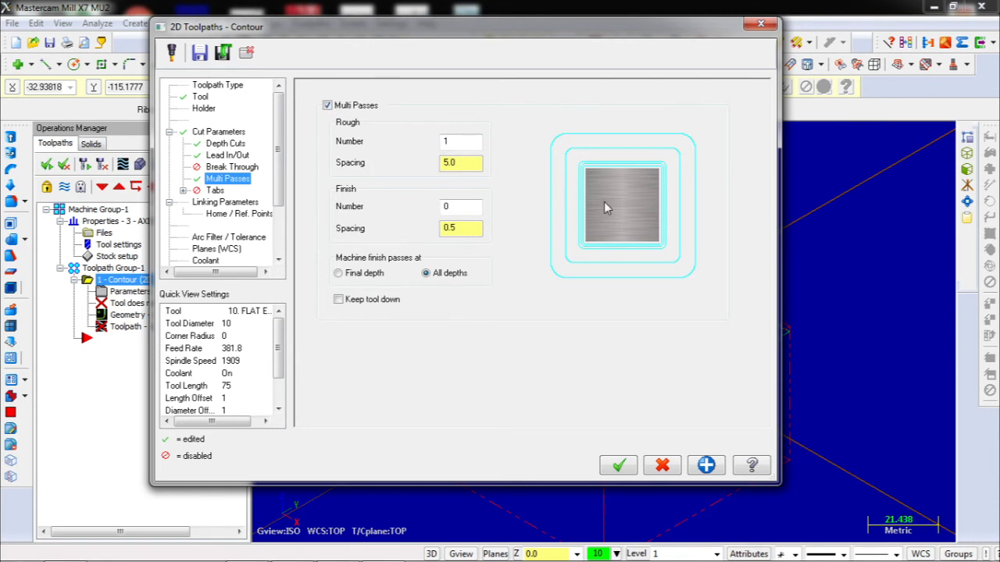
pyautogui.click(327, 105)
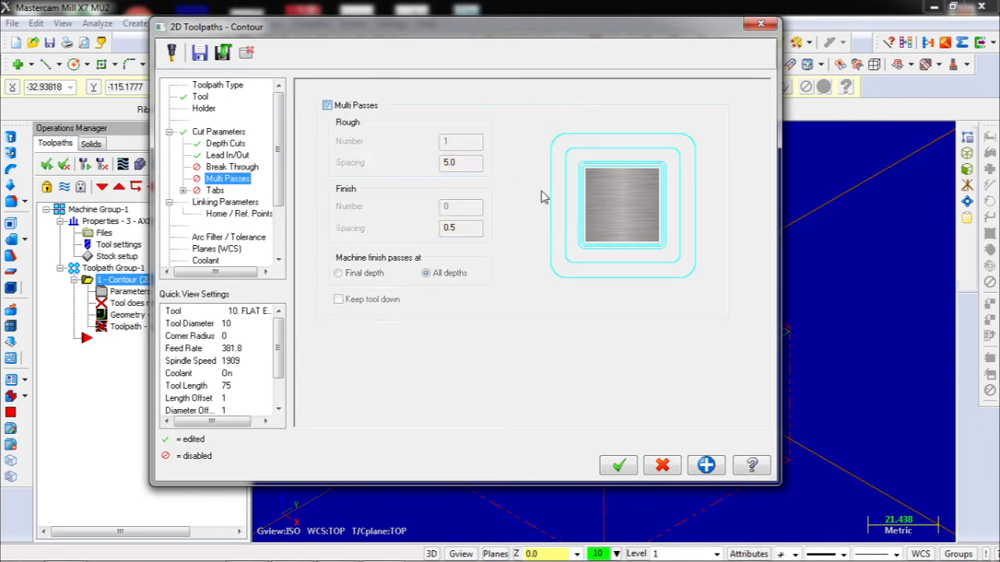
pyautogui.click(215, 191)
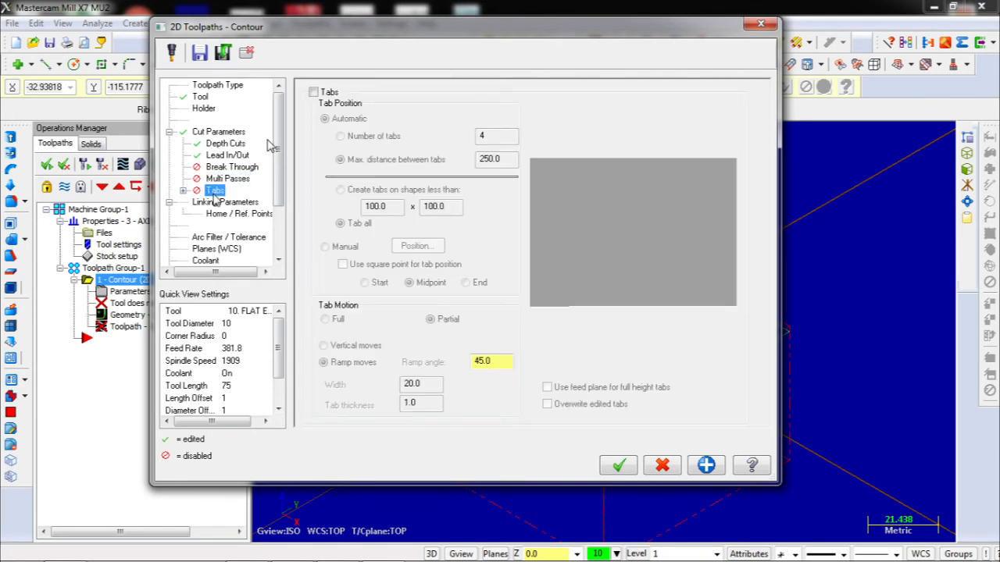
# In the linking parameters, enable clearance at 25 mm absolute, used only at the operation's start and end, and set retract to 15 mm.
pyautogui.click(216, 203)
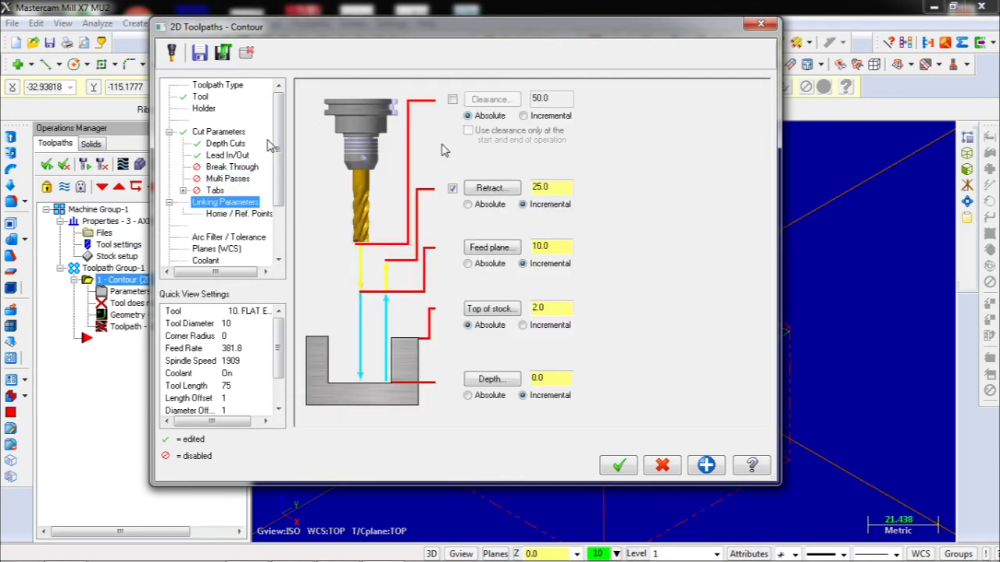
pyautogui.click(452, 100)
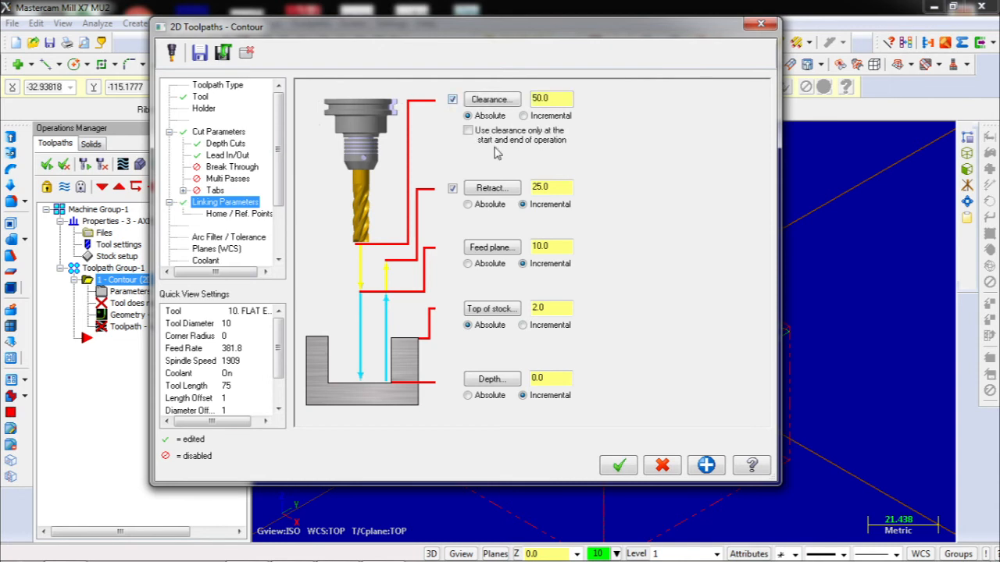
pyautogui.moveTo(552, 98); pyautogui.dragTo(510, 99)
pyautogui.write('2')
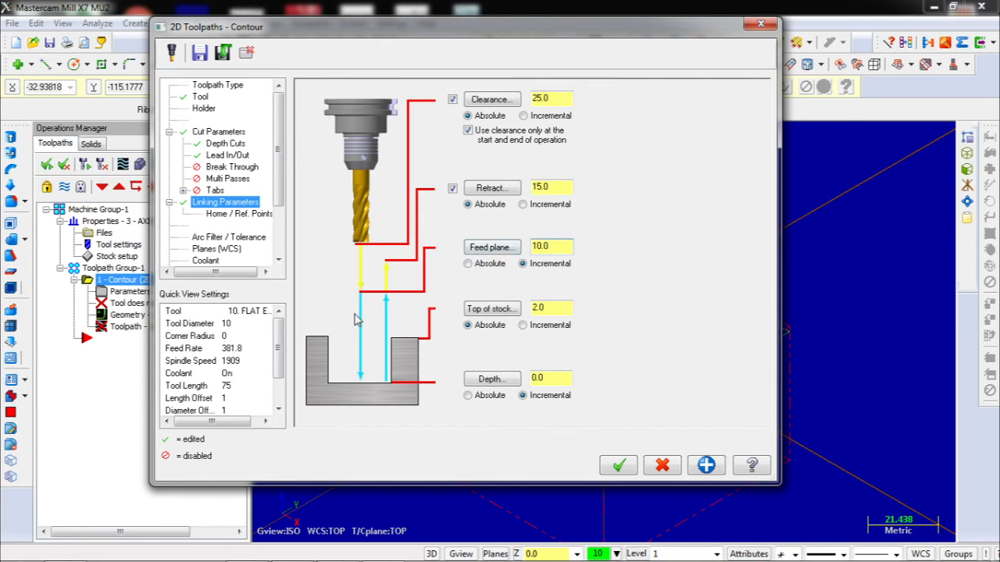
# Set the feed plane to 4 mm and the cutting depth to -5 mm absolute.
pyautogui.click(535, 249)
pyautogui.click(559, 307)
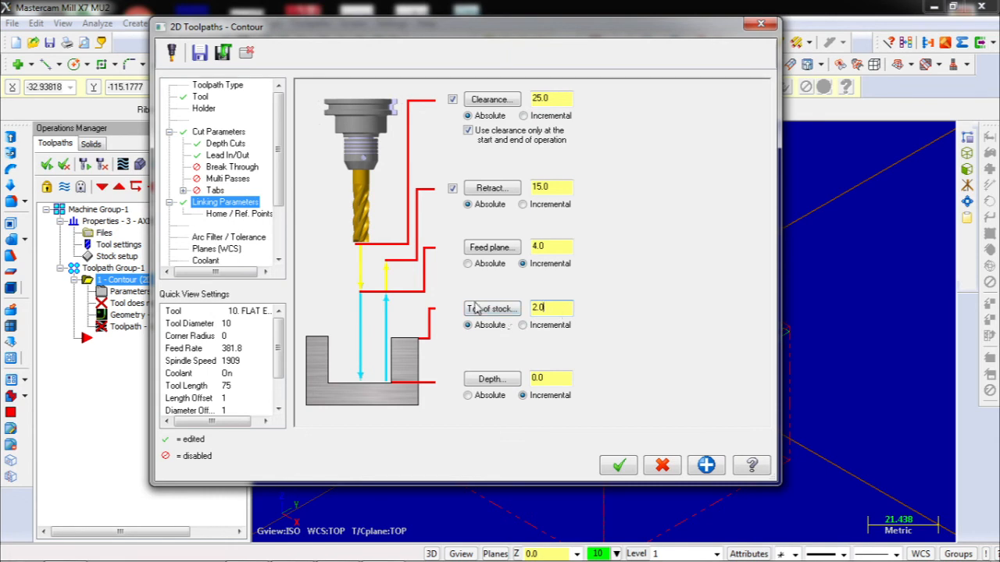
pyautogui.click(500, 397)
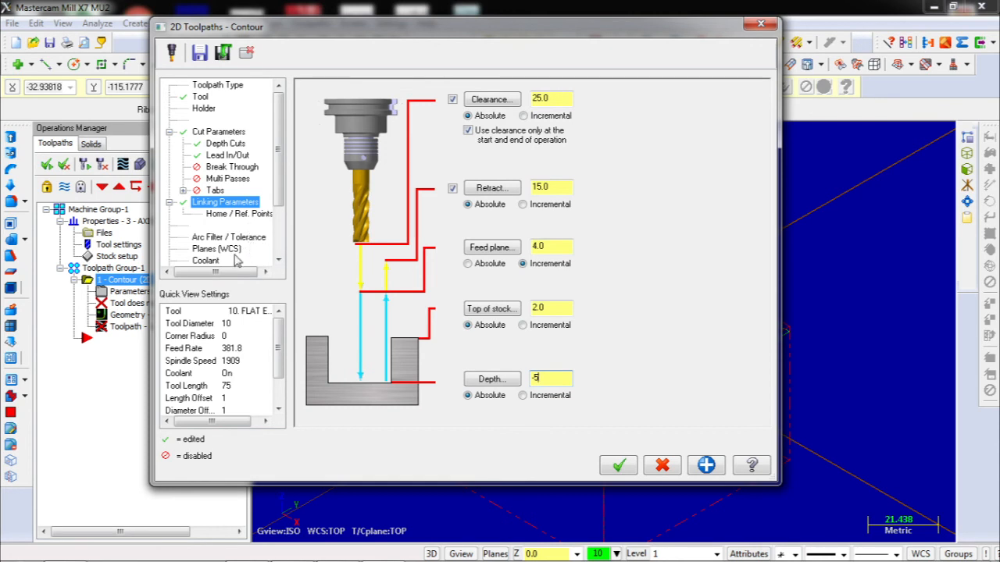
# Turn on flood coolant, check the home and reference points, and accept the parameters to generate the contour toolpath.
pyautogui.click(214, 262)
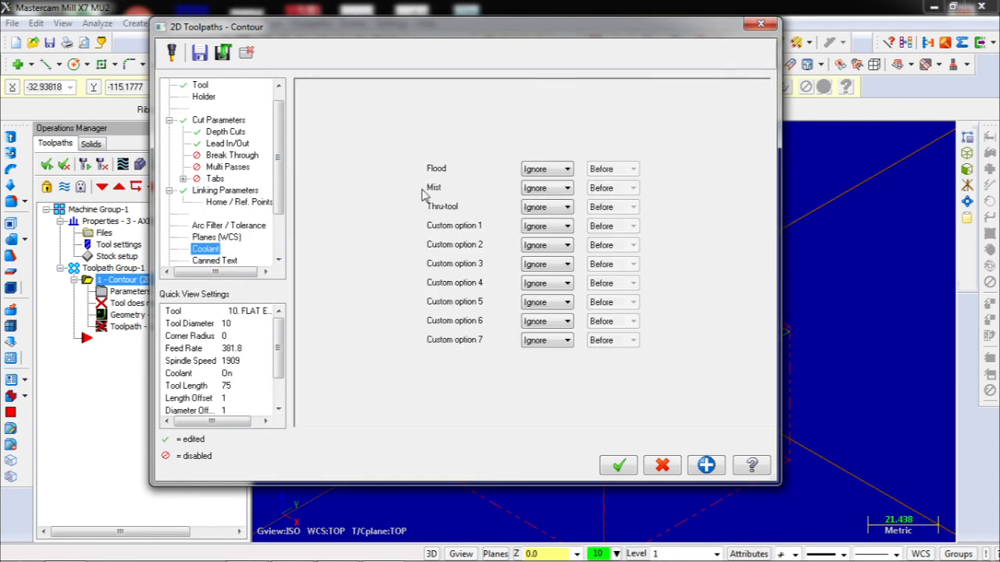
pyautogui.click(549, 172)
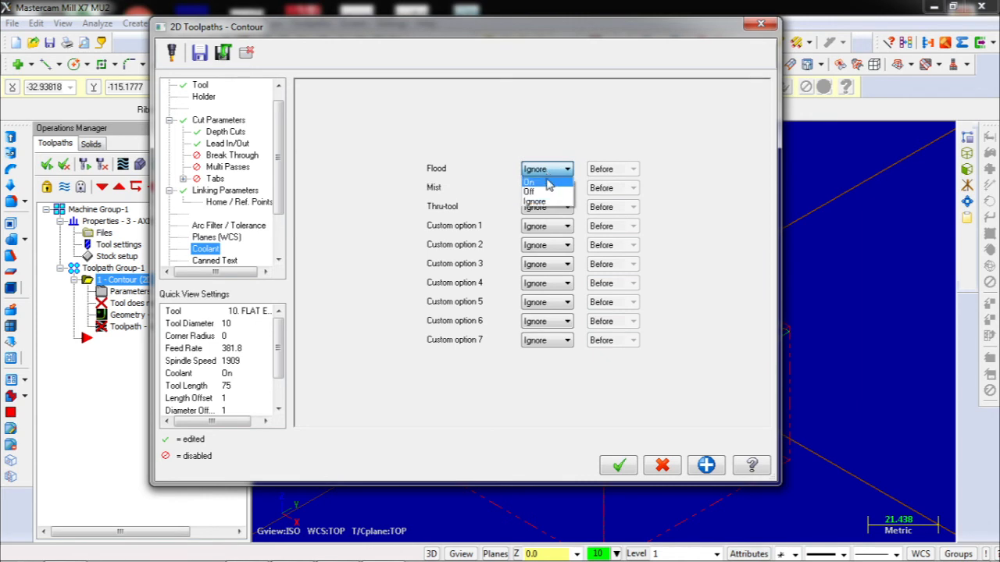
pyautogui.click(549, 182)
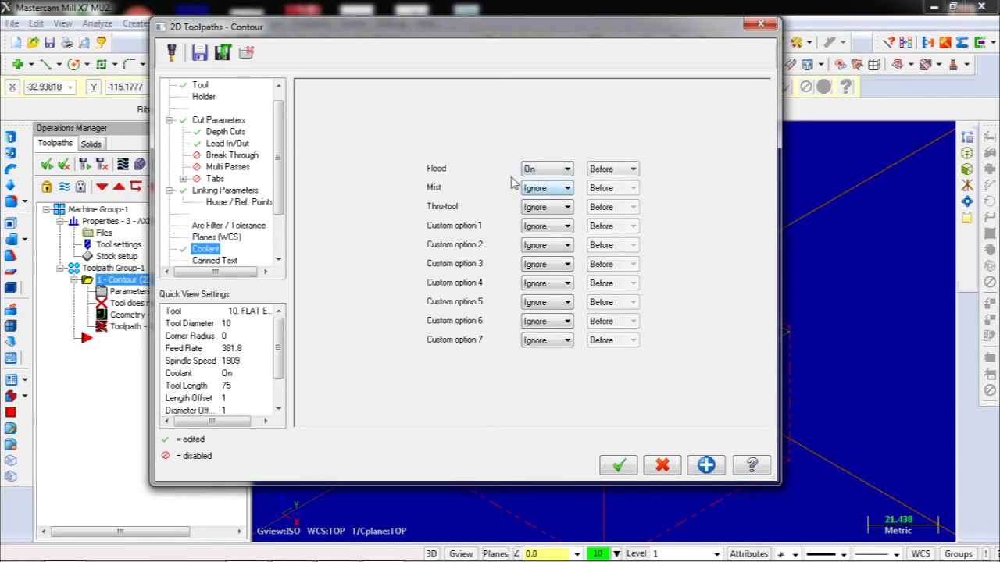
pyautogui.click(243, 202)
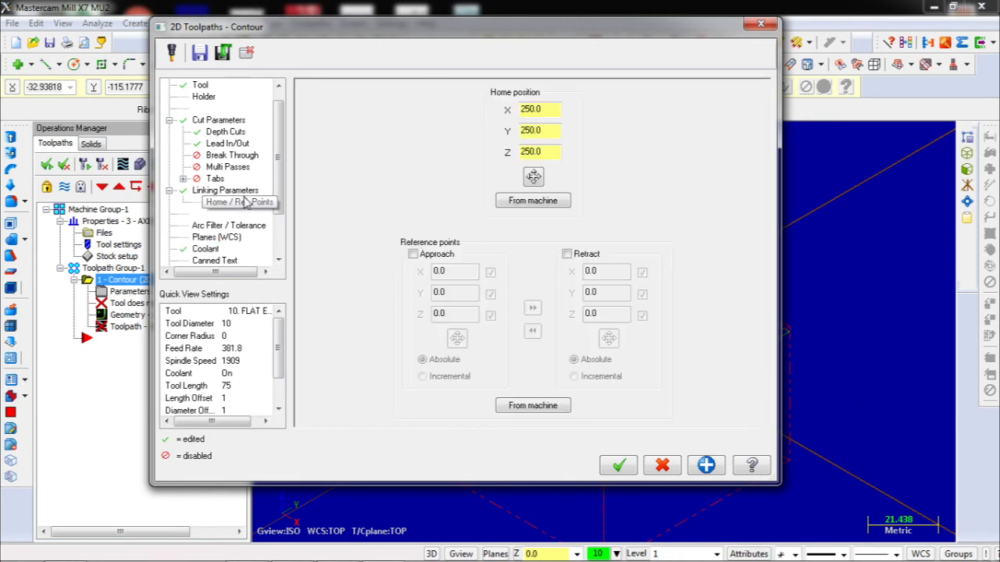
pyautogui.click(618, 465)
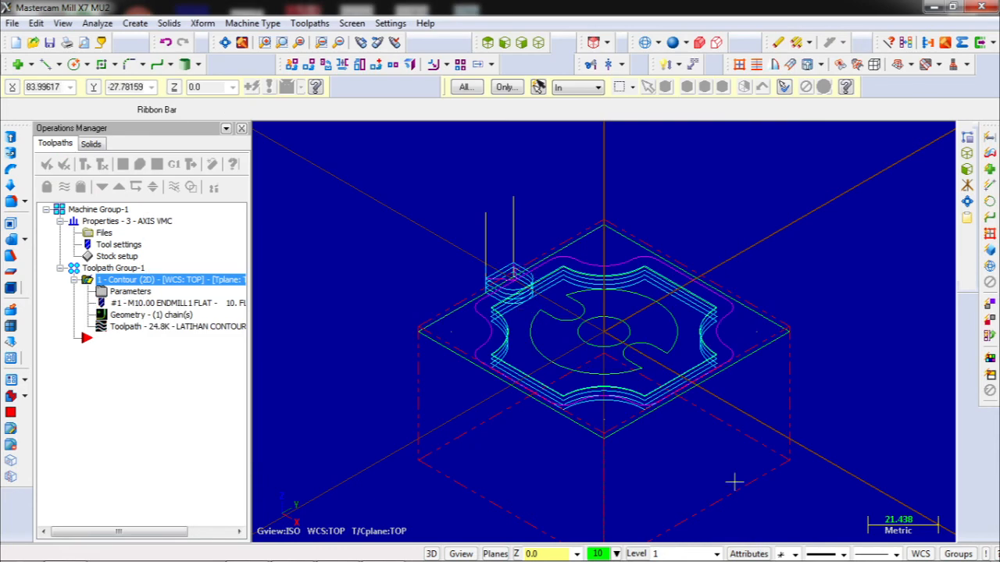
# Verify the contour operation on the solid stock by playing its machining simulation.
pyautogui.click(157, 282)
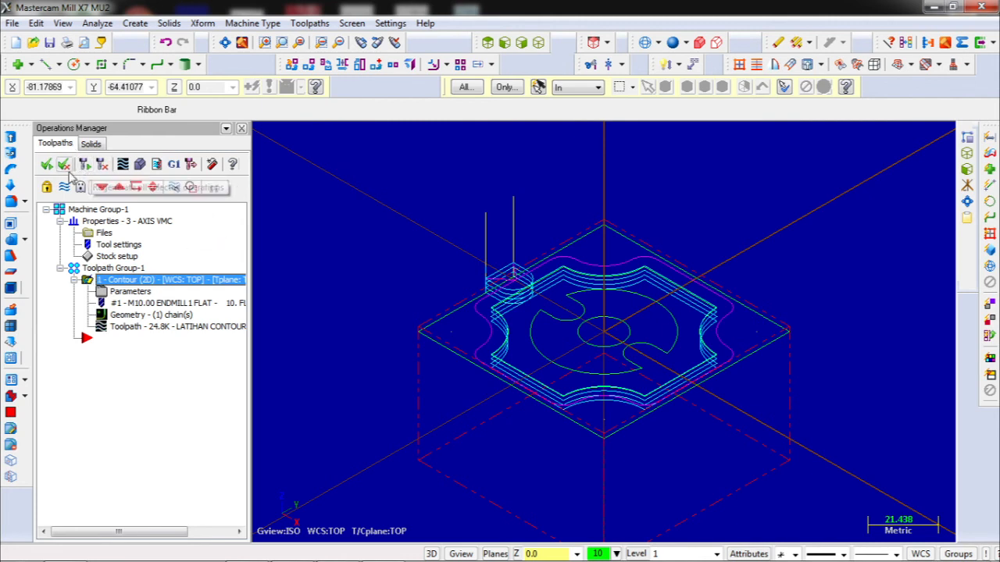
pyautogui.moveTo(160, 281); pyautogui.dragTo(160, 288)
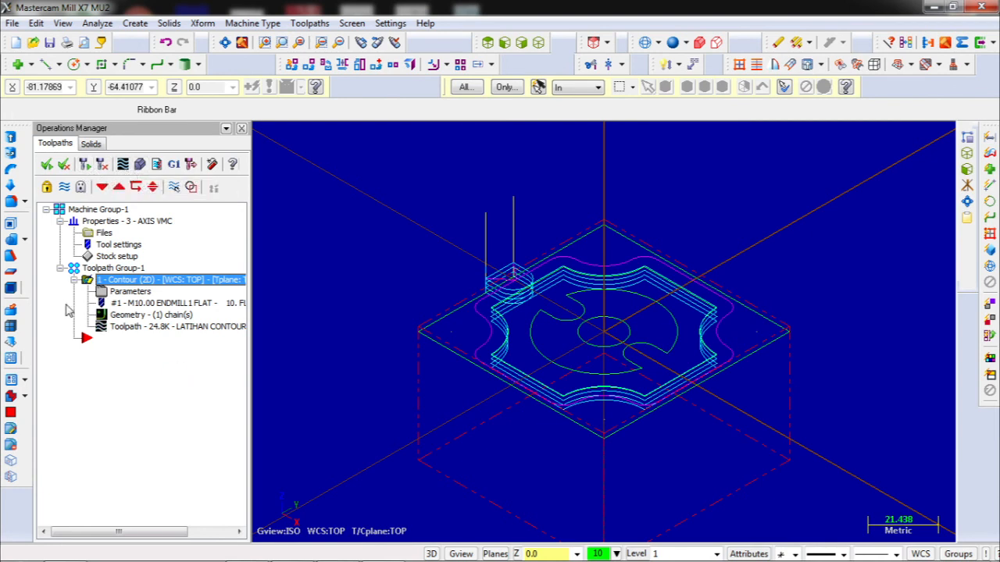
pyautogui.click(144, 165)
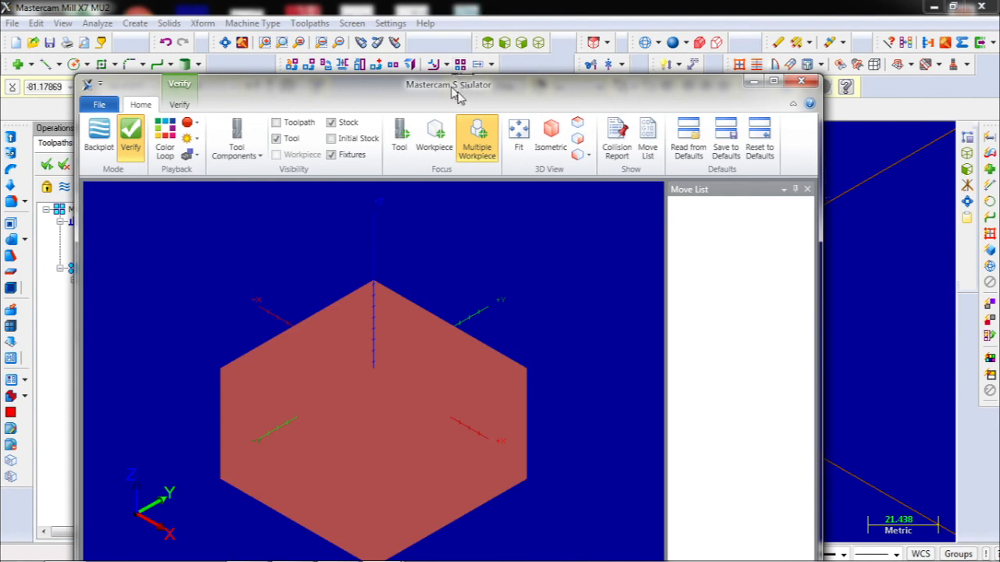
pyautogui.moveTo(452, 89); pyautogui.dragTo(459, 89)
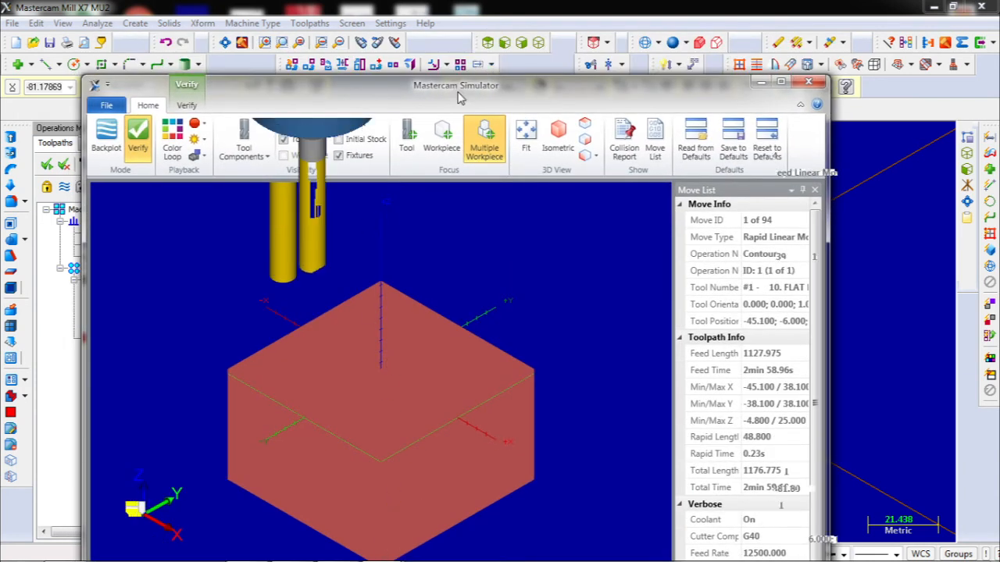
pyautogui.moveTo(459, 97); pyautogui.dragTo(489, 30)
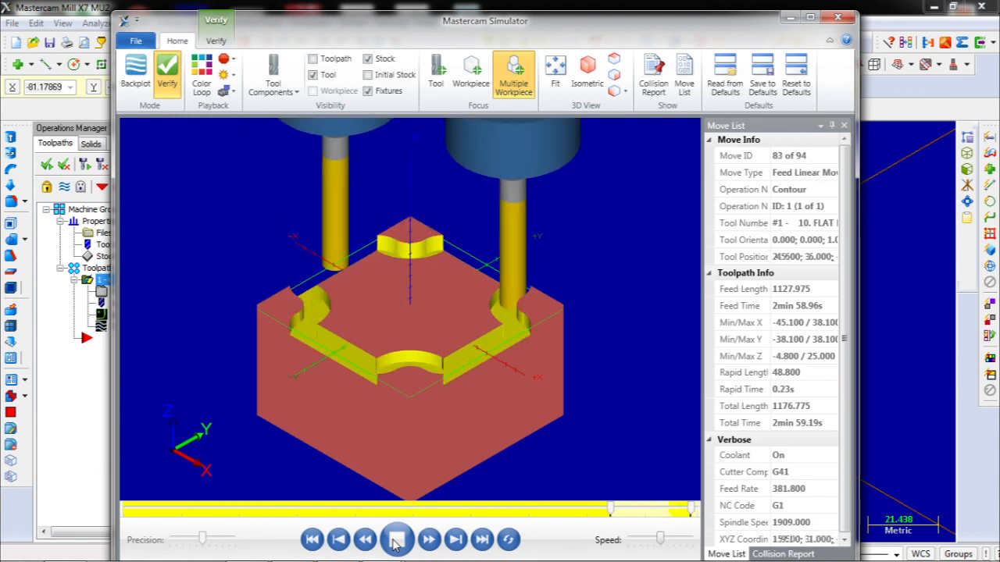
pyautogui.click(396, 540)
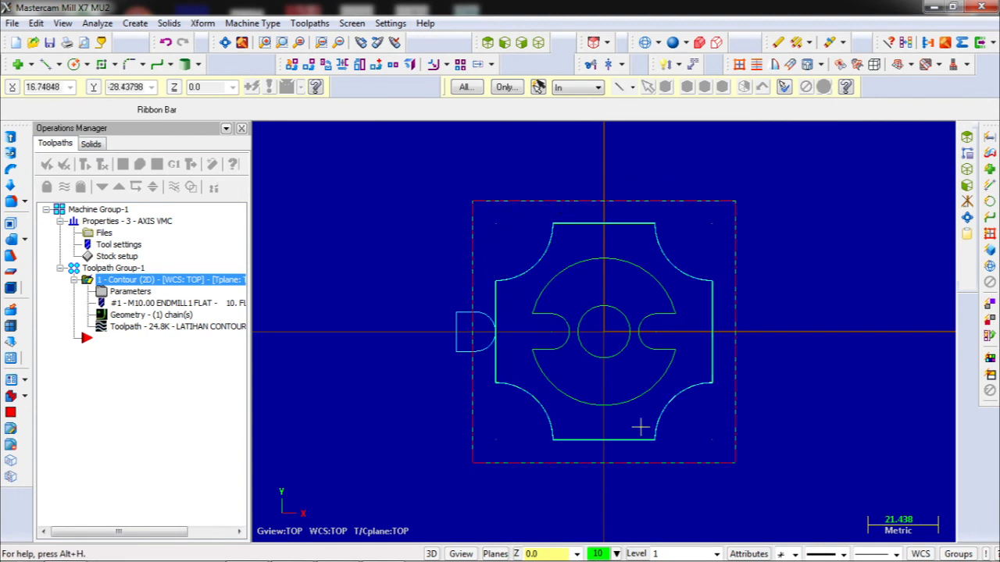
pyautogui.click(538, 42)
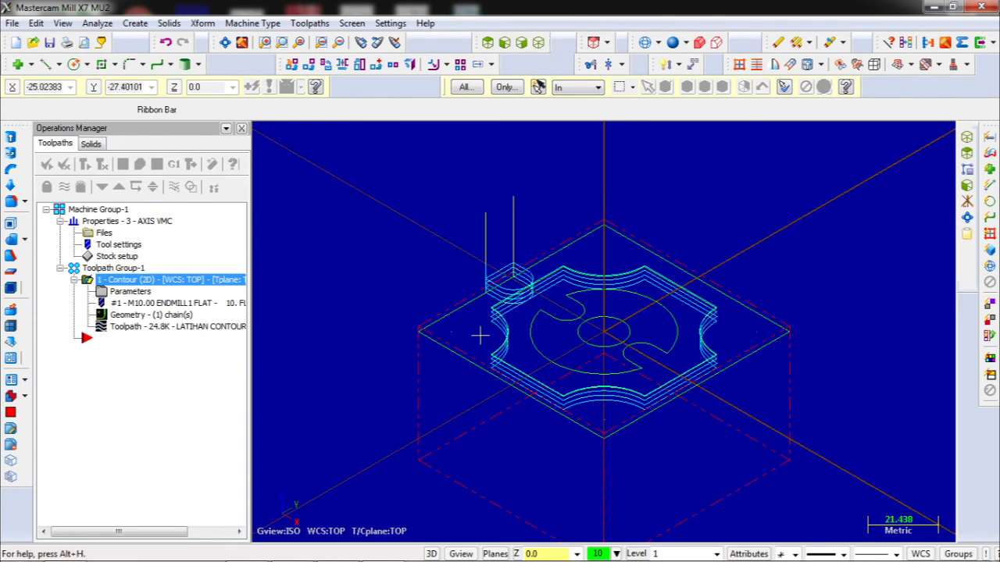
pyautogui.hotkey('alt', '1')
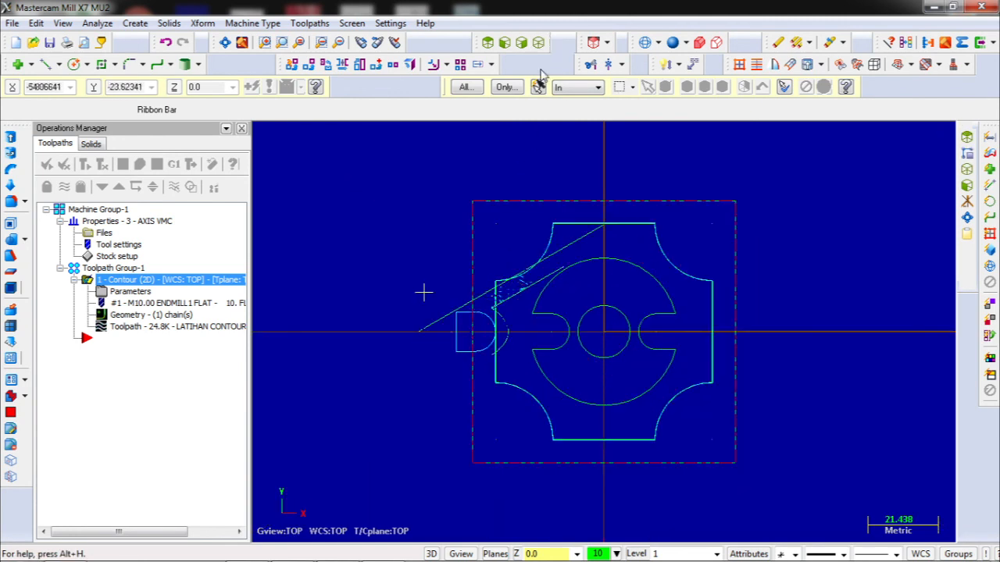
pyautogui.hotkey('alt', '7')
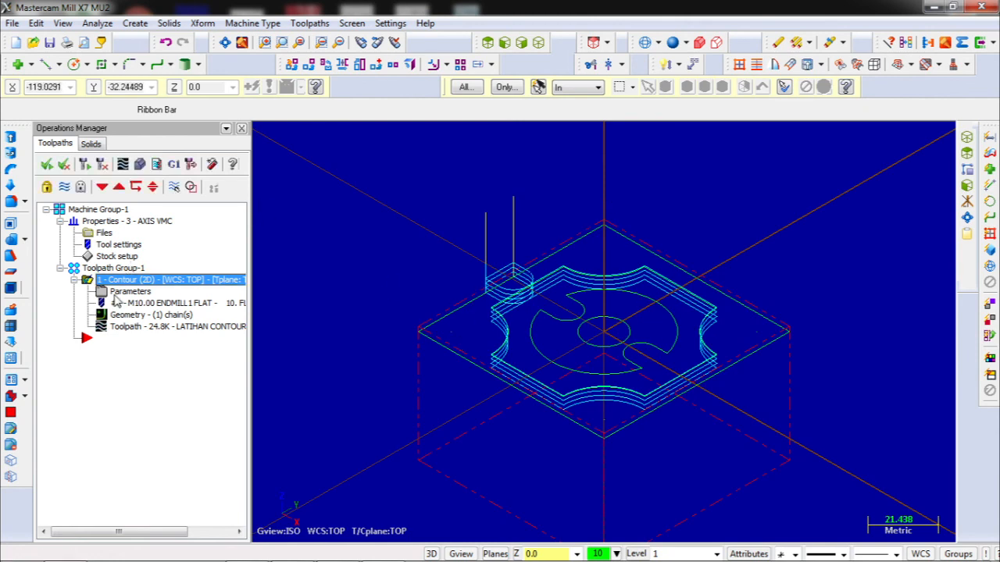
pyautogui.click(146, 336)
pyautogui.click(149, 292)
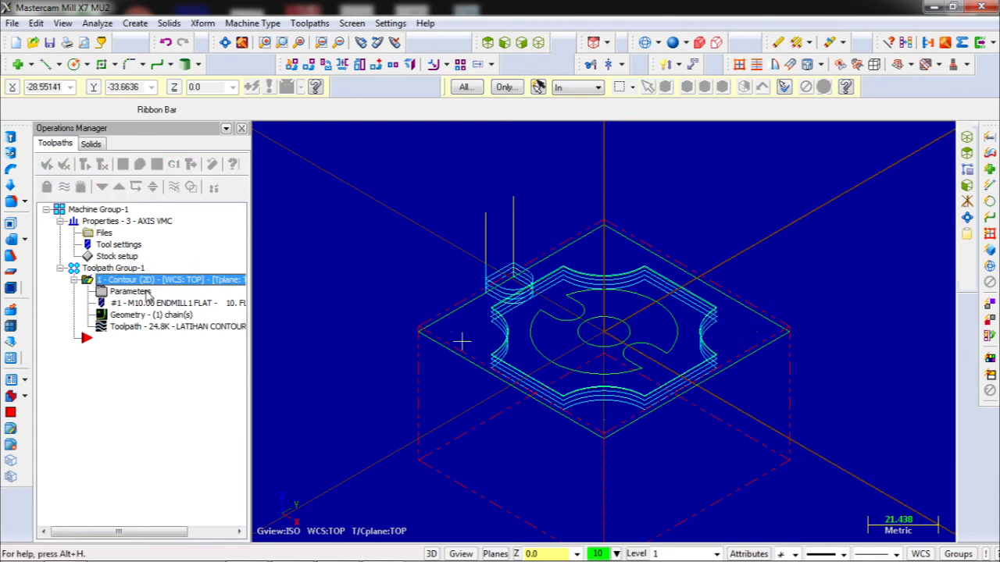
# Enable Multi Passes for the contour with 3 rough passes at 4 mm spacing and the tool kept down, and regenerate the toolpath.
pyautogui.click(130, 291)
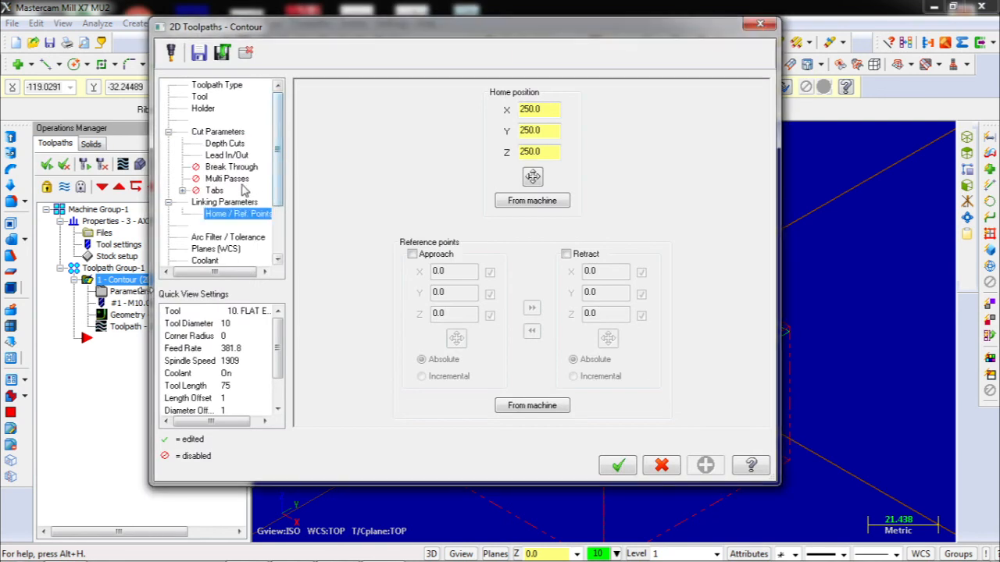
pyautogui.click(232, 180)
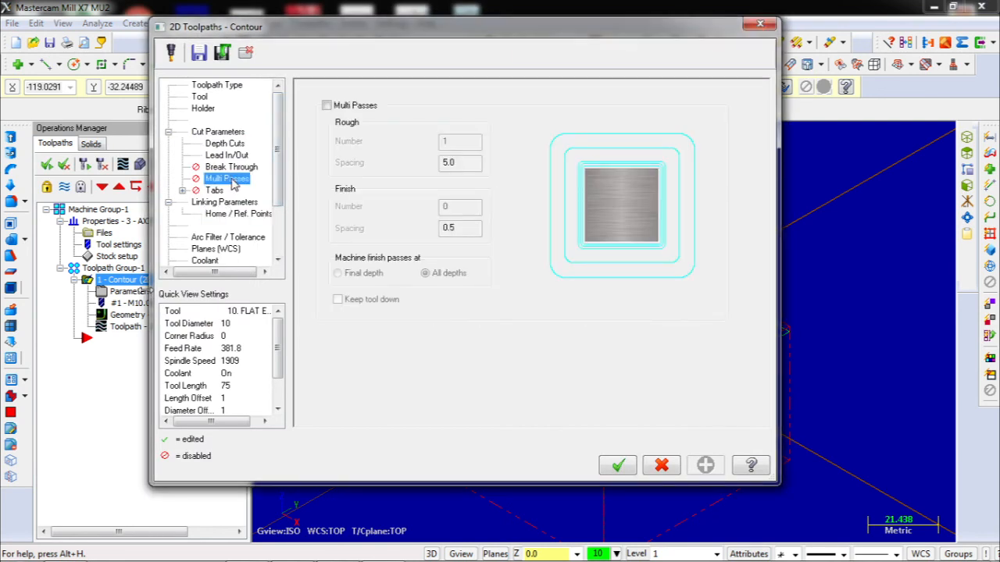
pyautogui.click(326, 106)
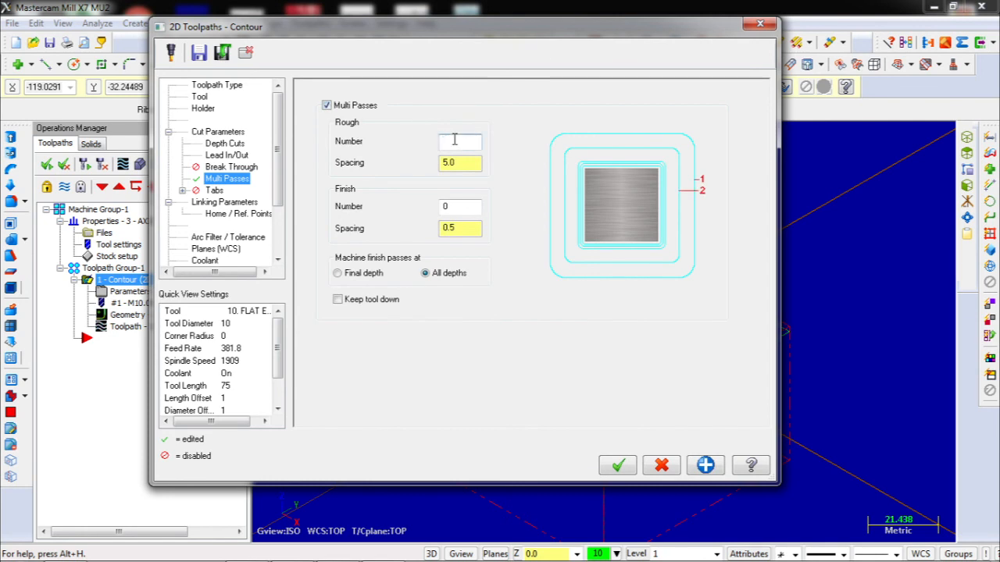
pyautogui.click(471, 161)
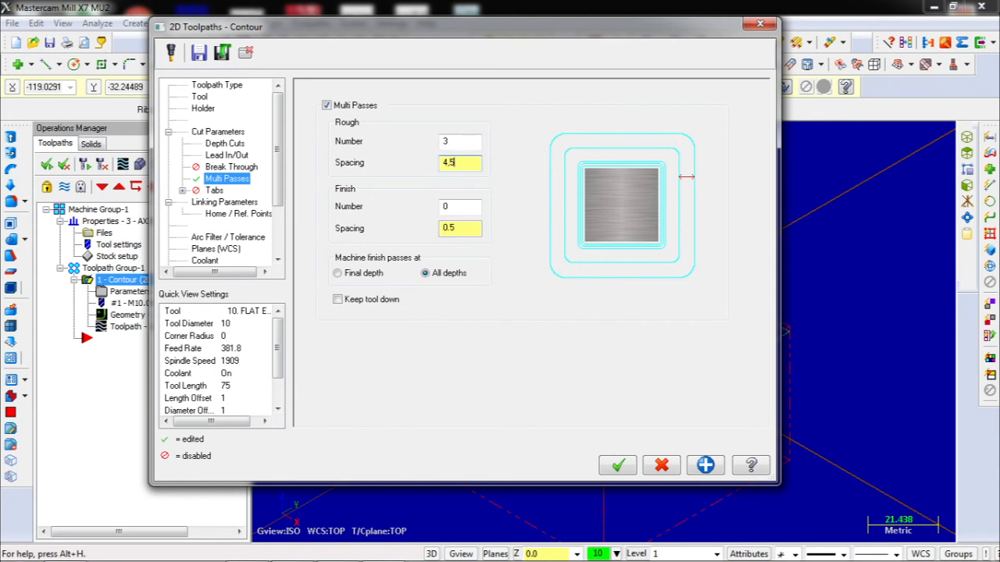
pyautogui.click(463, 207)
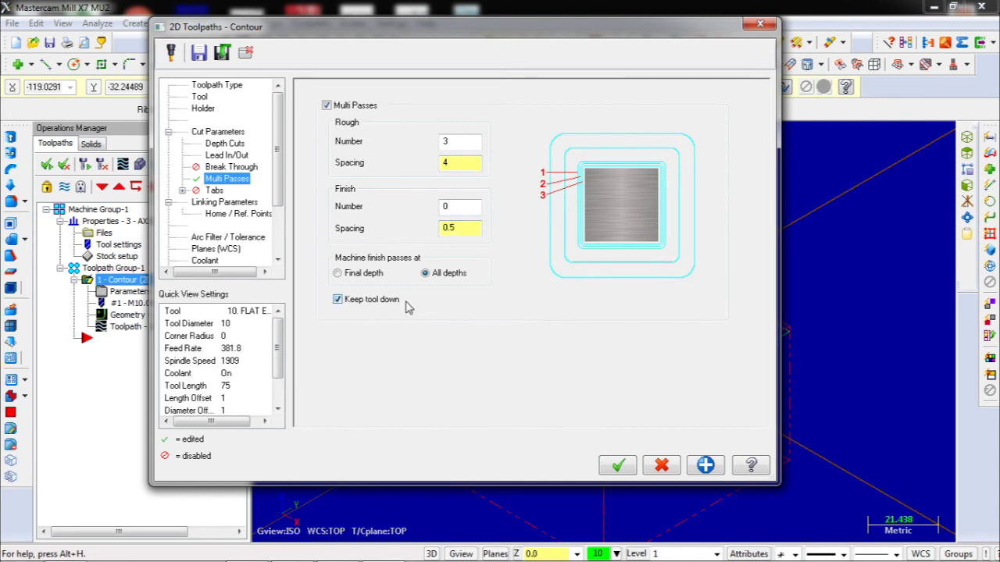
pyautogui.click(619, 465)
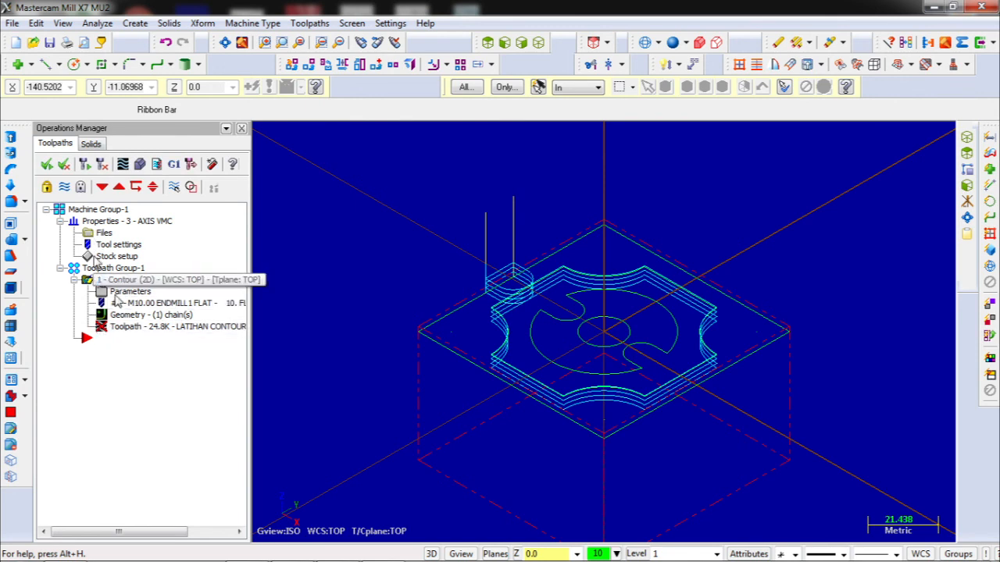
pyautogui.click(85, 164)
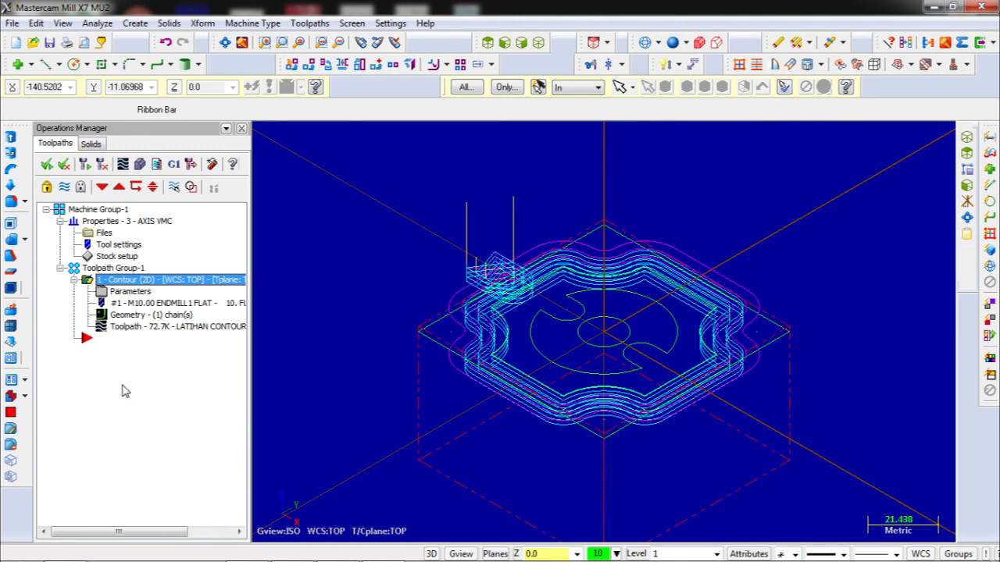
# Verify the three-pass contour toolpath by playing its machining simulation on the stock.
pyautogui.click(127, 165)
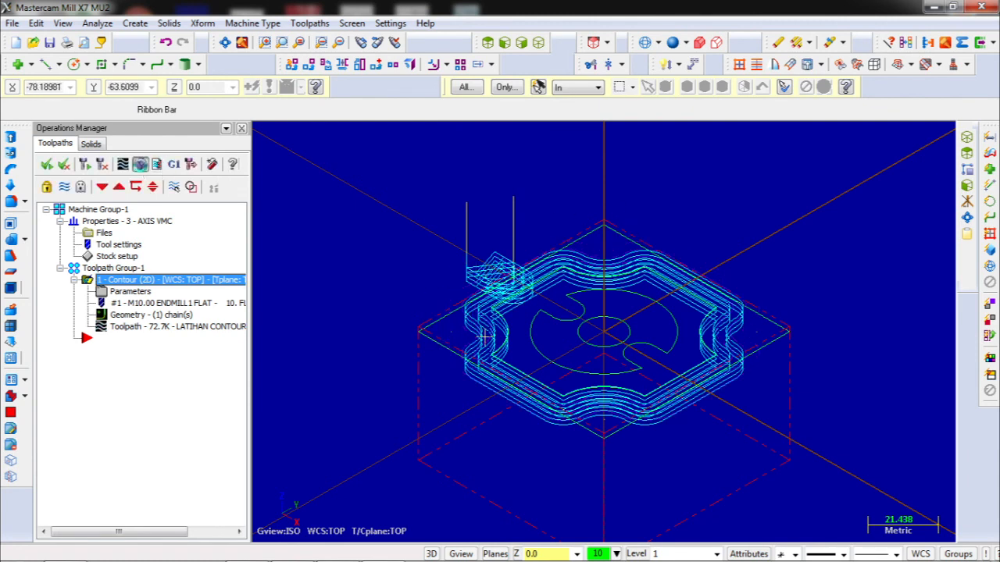
pyautogui.click(140, 164)
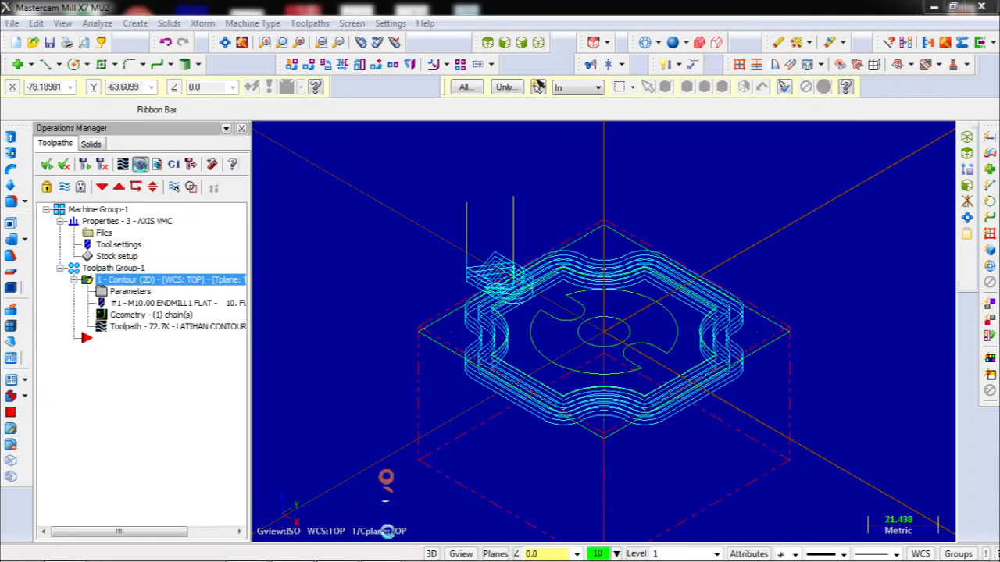
pyautogui.click(396, 541)
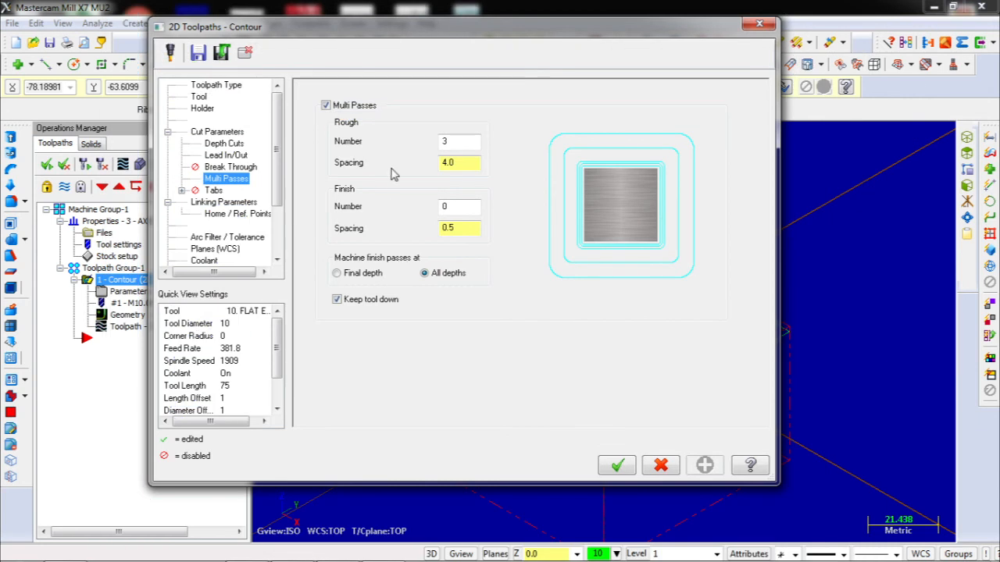
# Increase the number of rough passes in the contour's Multi Passes settings, keeping the 4 mm spacing, and regenerate the toolpath.
pyautogui.write('3')
pyautogui.click(618, 466)
pyautogui.click(84, 163)
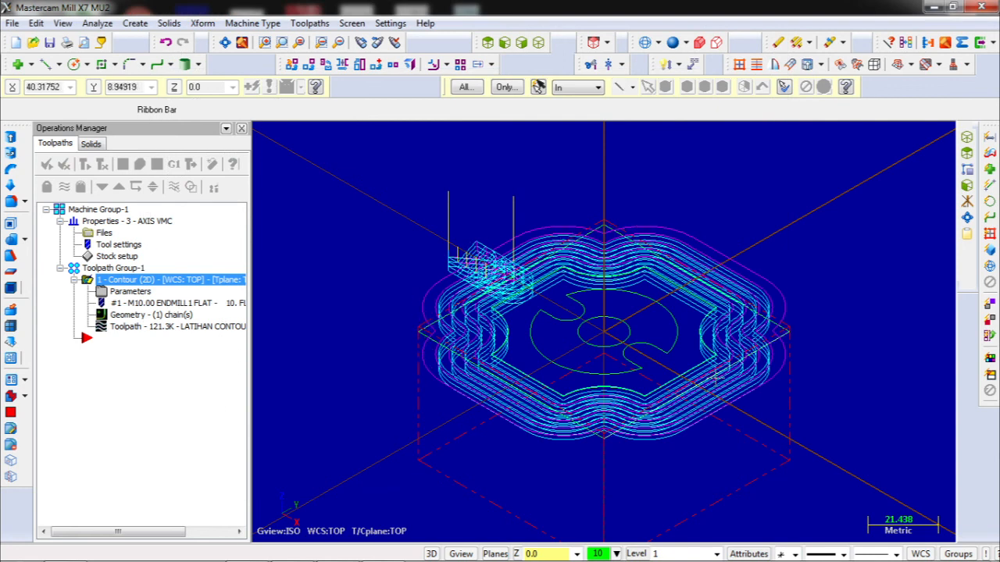
# Inspect the regenerated contour passes from the top and play their machining simulation through to the end.
pyautogui.click(488, 43)
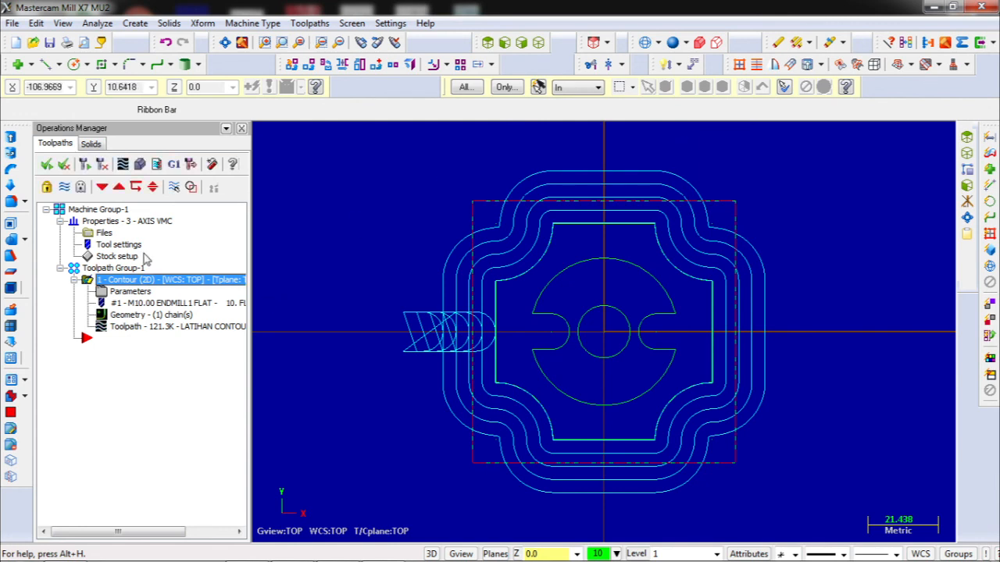
pyautogui.click(140, 165)
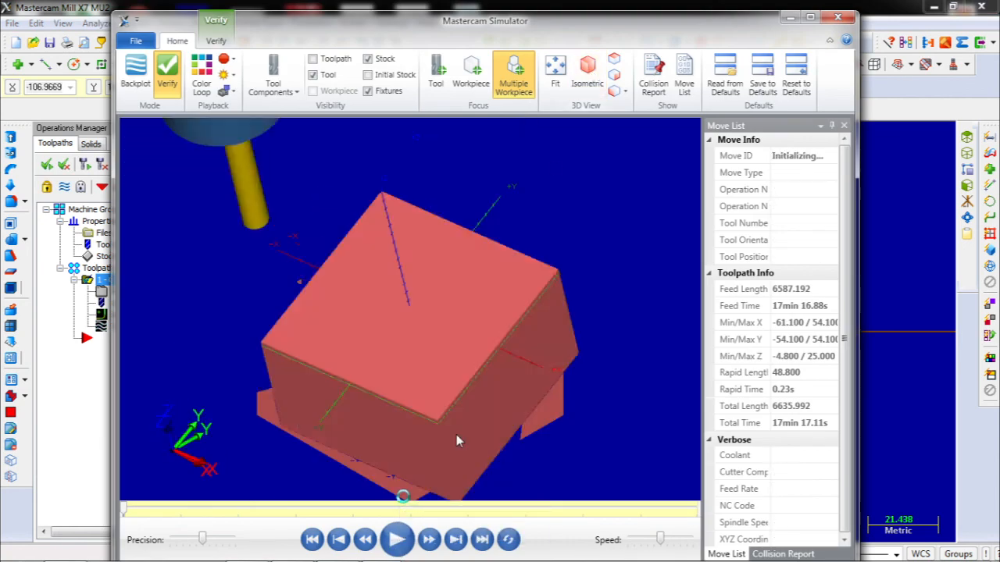
pyautogui.click(397, 541)
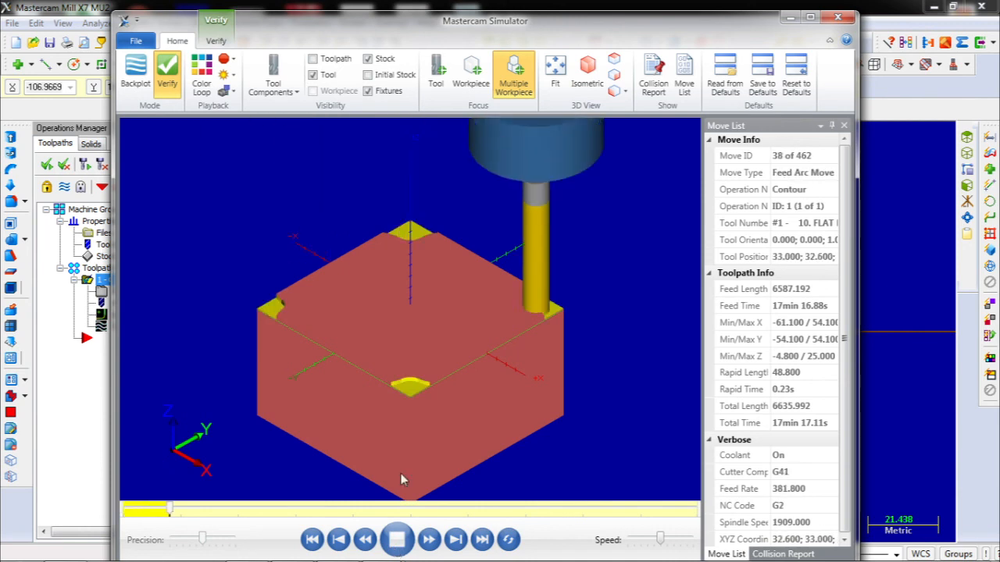
pyautogui.click(397, 541)
pyautogui.click(396, 541)
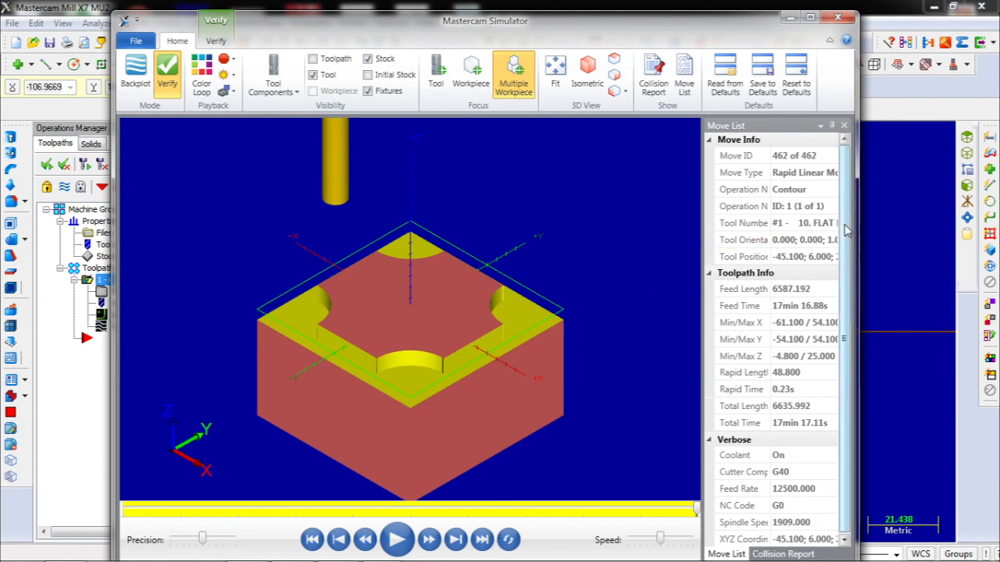
# Check the toolpath's total machining time in the simulation's move information and close the simulator.
pyautogui.moveTo(846, 230); pyautogui.dragTo(849, 294)
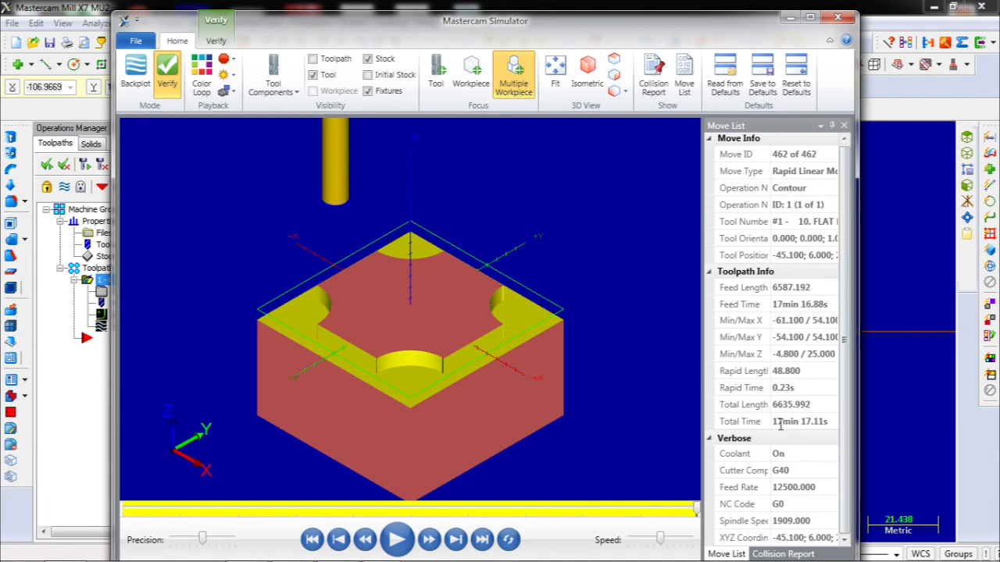
pyautogui.moveTo(773, 422); pyautogui.dragTo(815, 423)
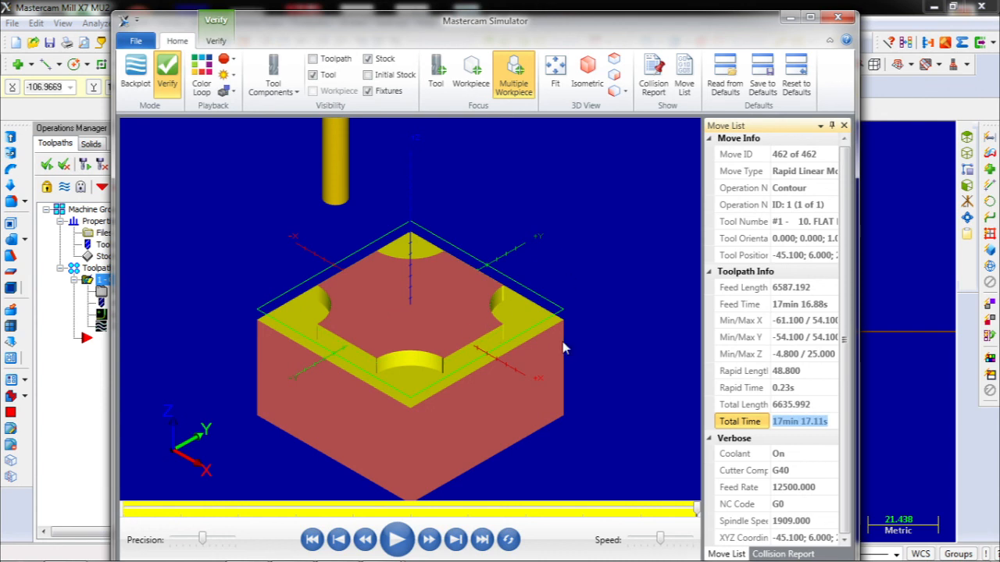
pyautogui.click(803, 422)
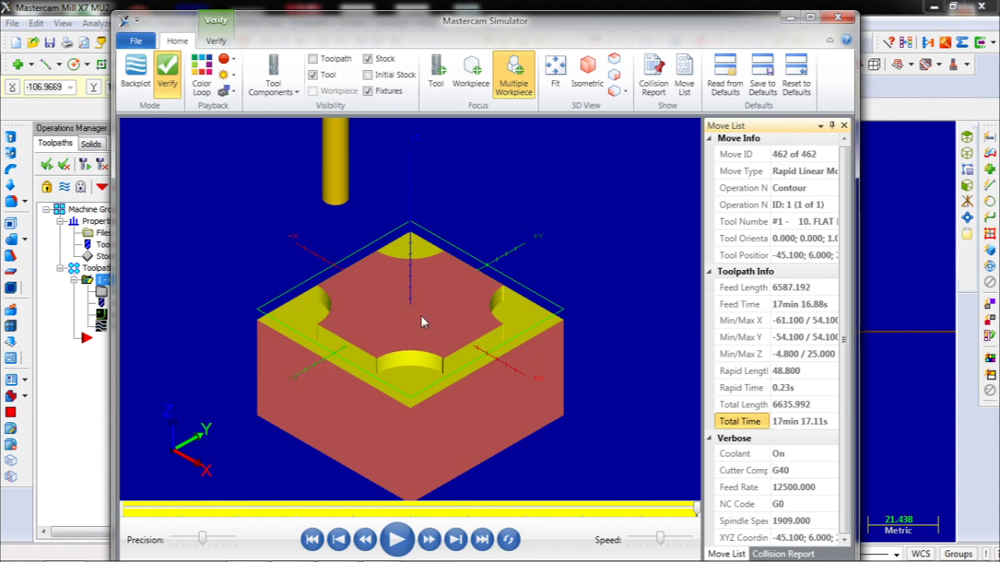
pyautogui.click(837, 17)
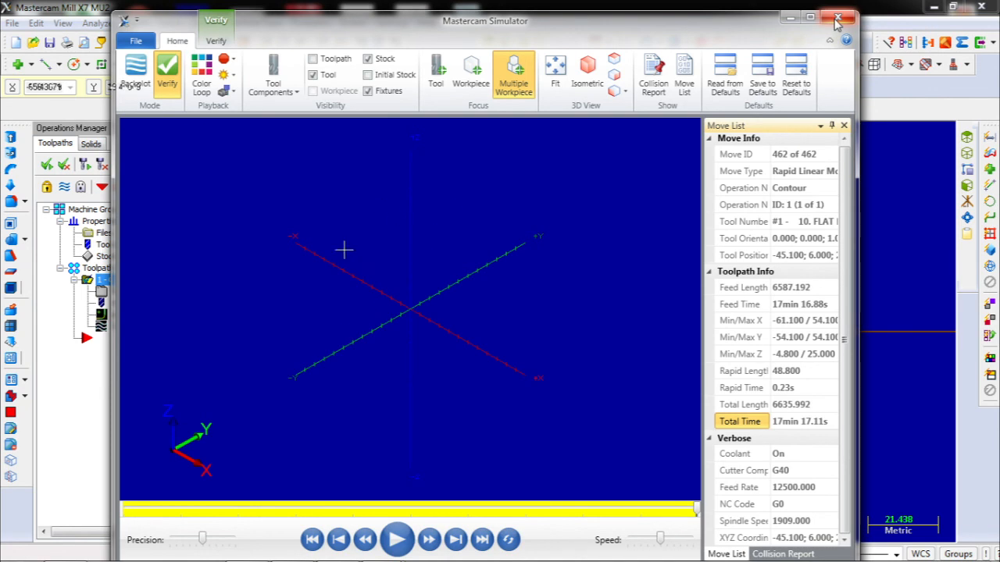